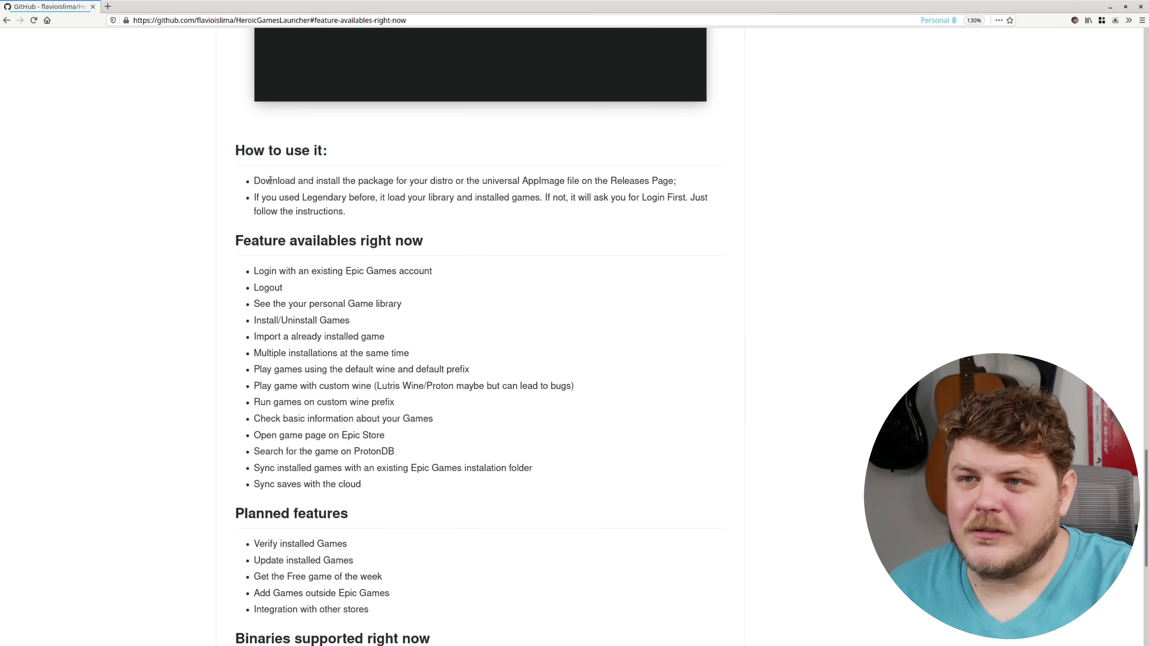
- Highlight the README's How to use it bullets, including the distro package or AppImage option, and scroll down
drag(272, 180, 520, 181)
click(427, 211)
click(551, 196)
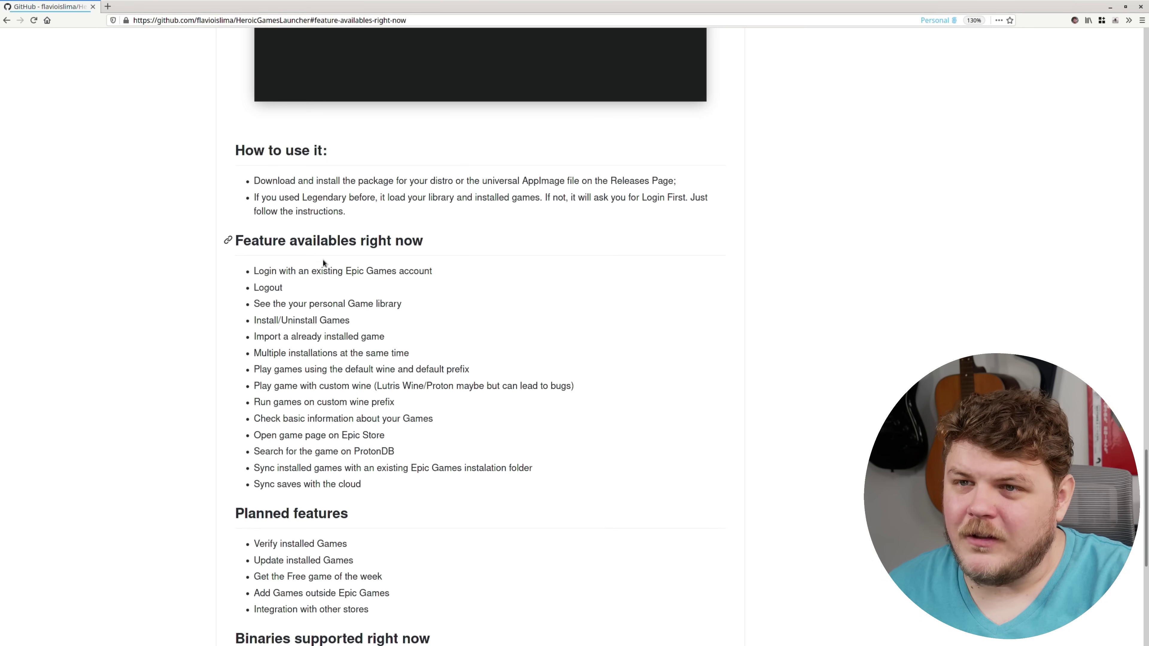
scroll(321, 372, down, 2)
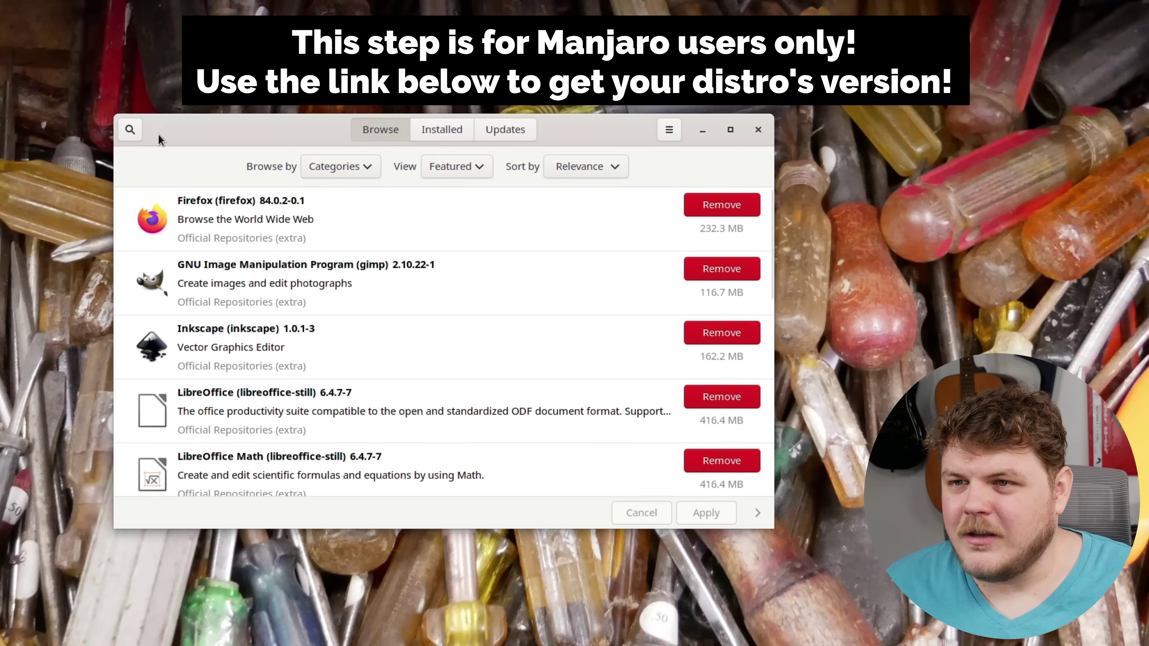
- Search Pamac for 'heroic' and open Preferences, authenticating with the administrator password
click(130, 131)
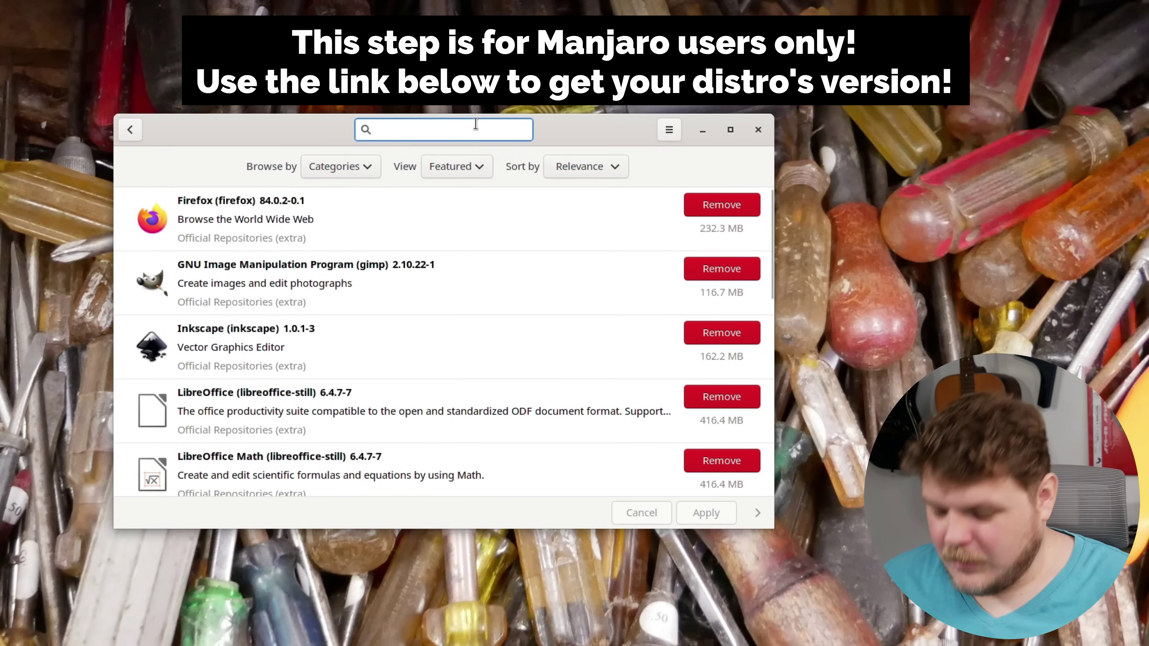
text(heroi)
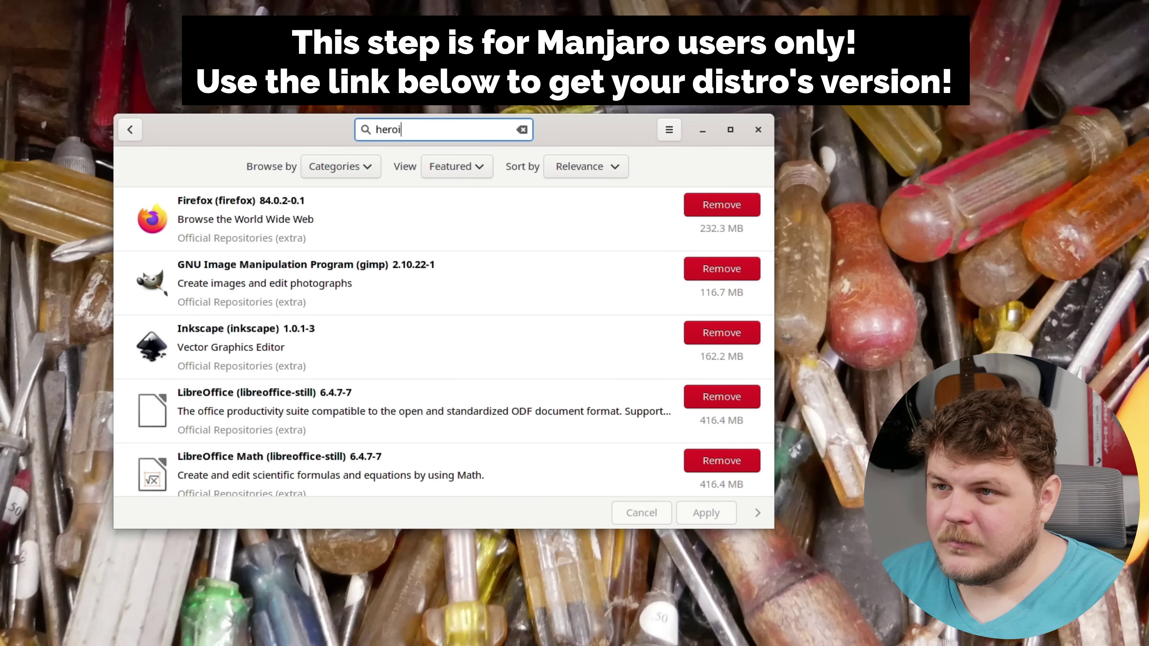
text(c)
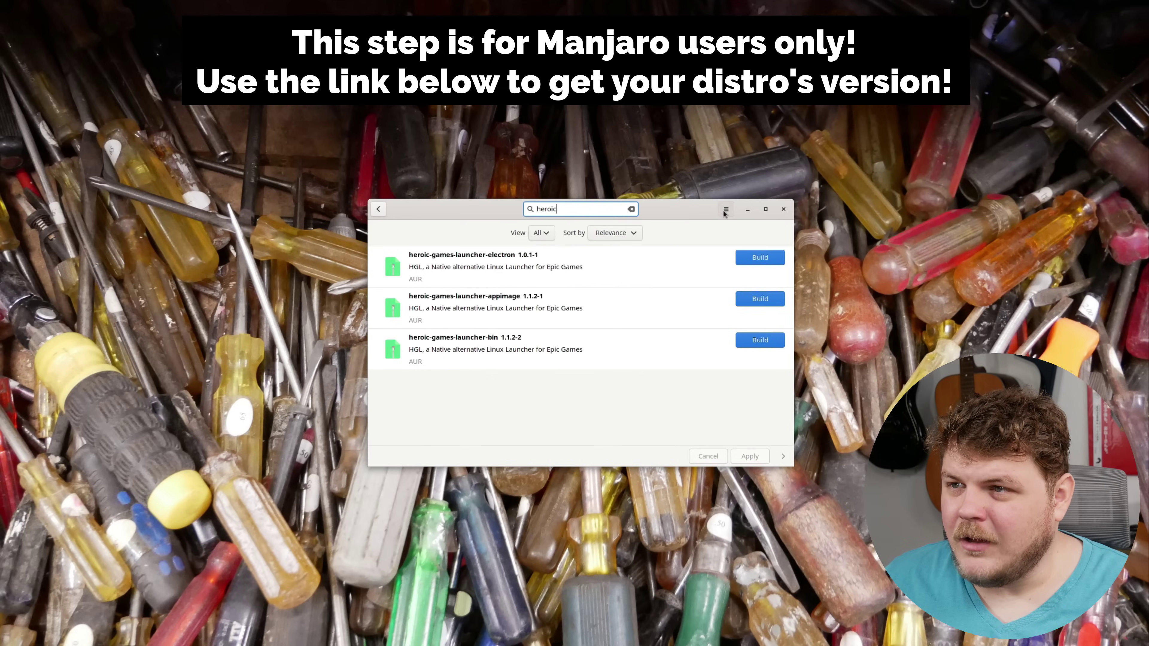
click(669, 129)
click(720, 292)
text(••••••••••)
key(Return)
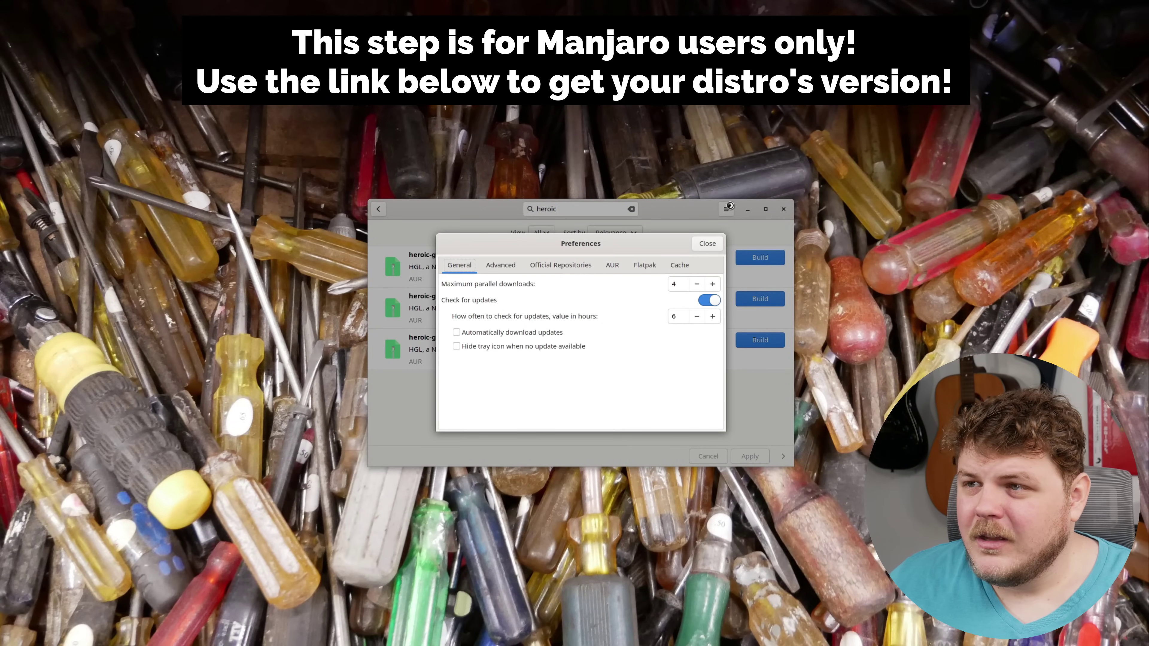
- Enable Check for updates on the AUR tab and close Preferences
click(612, 265)
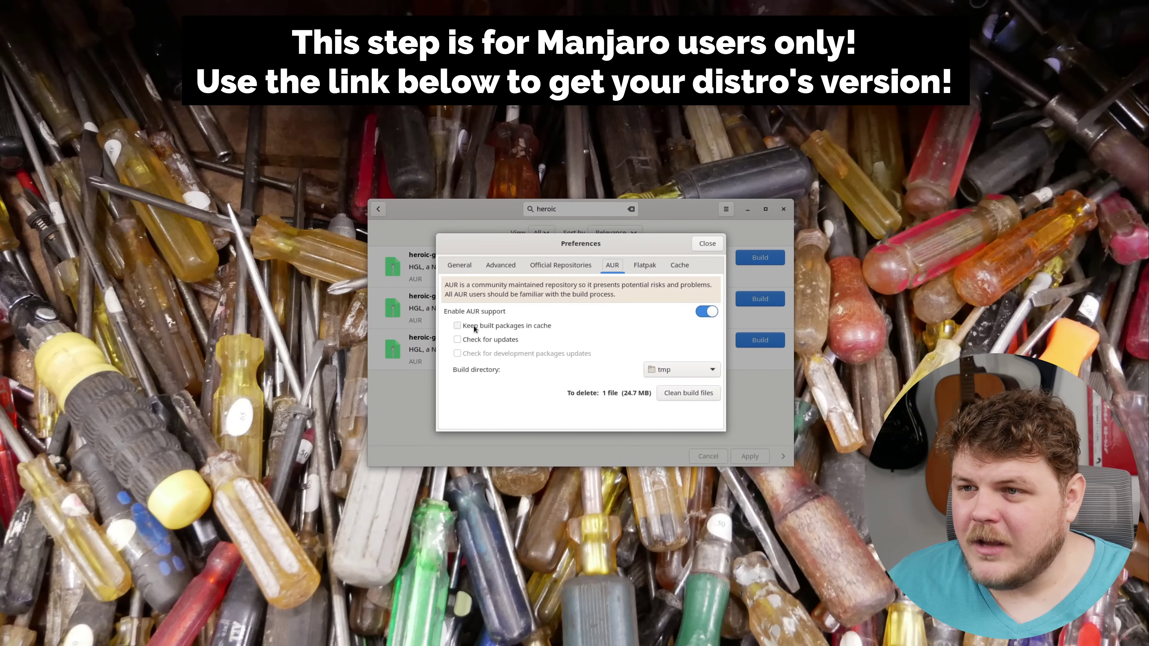
click(457, 340)
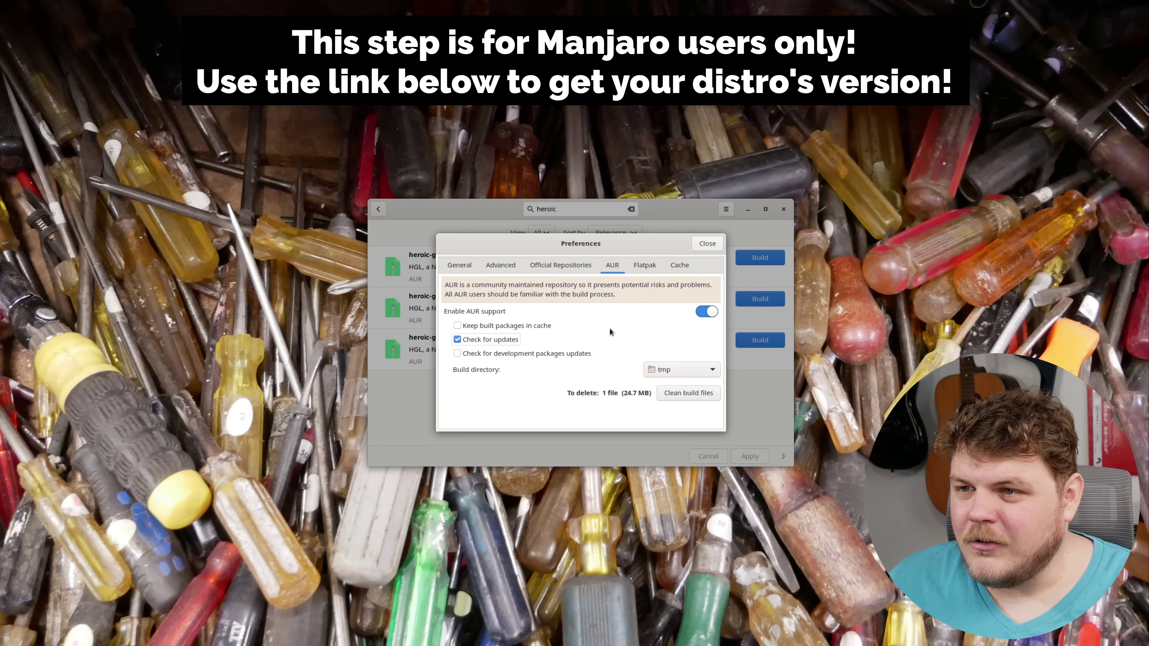
click(707, 244)
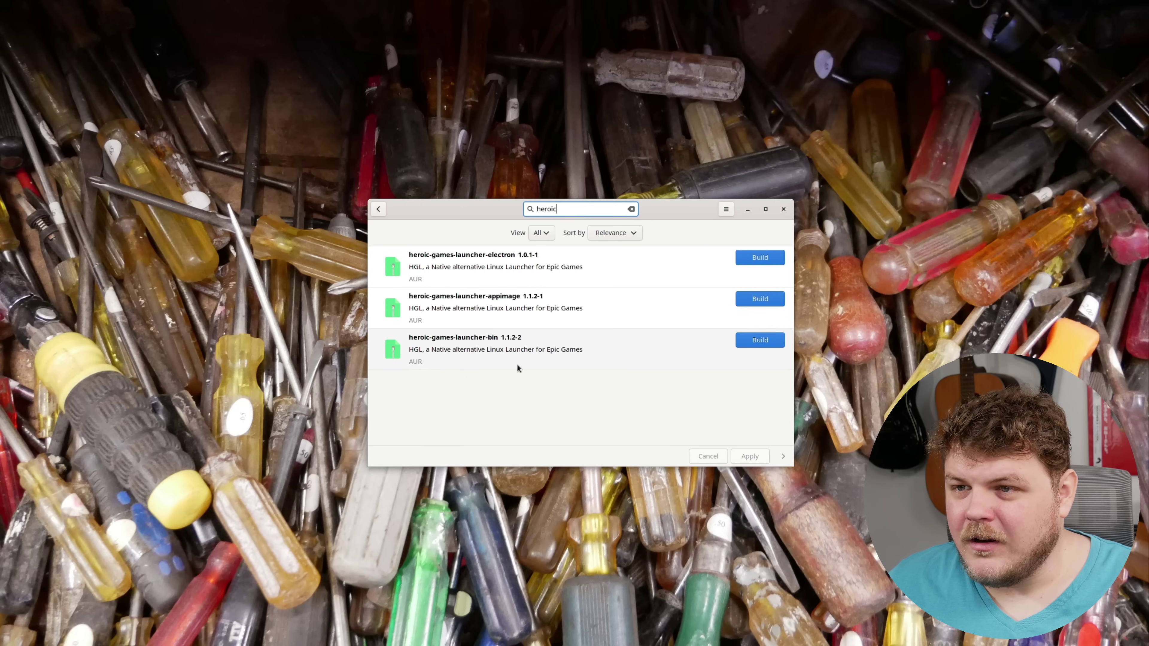
- Mark heroic-games-launcher-bin for building and apply the pending operation
click(764, 346)
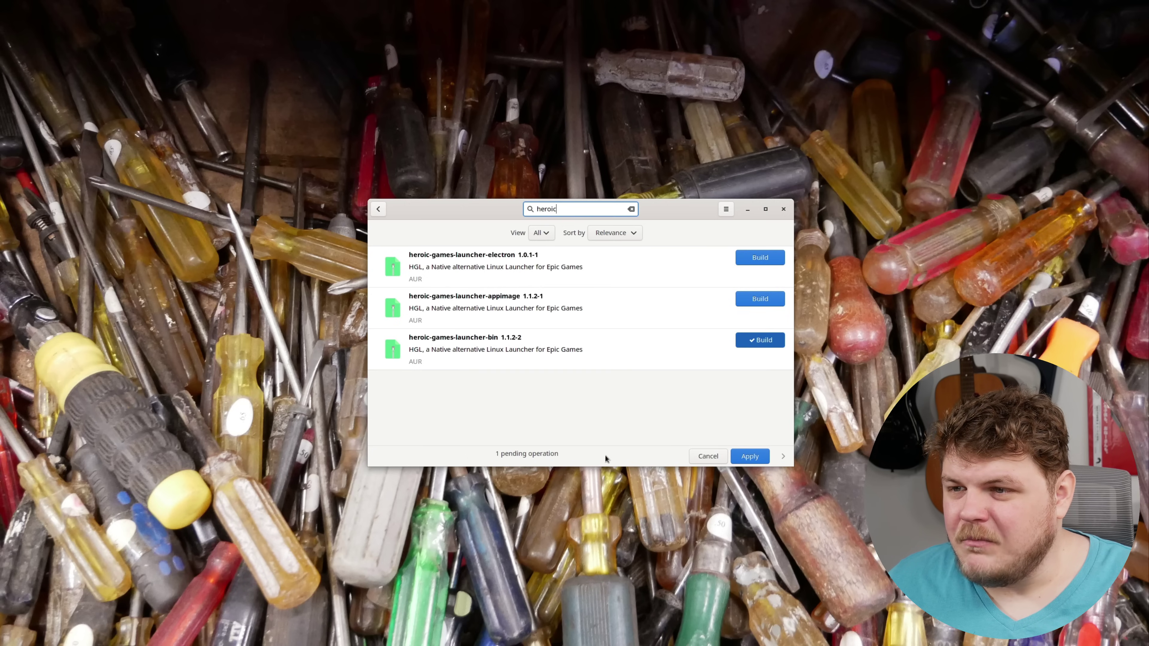
click(749, 456)
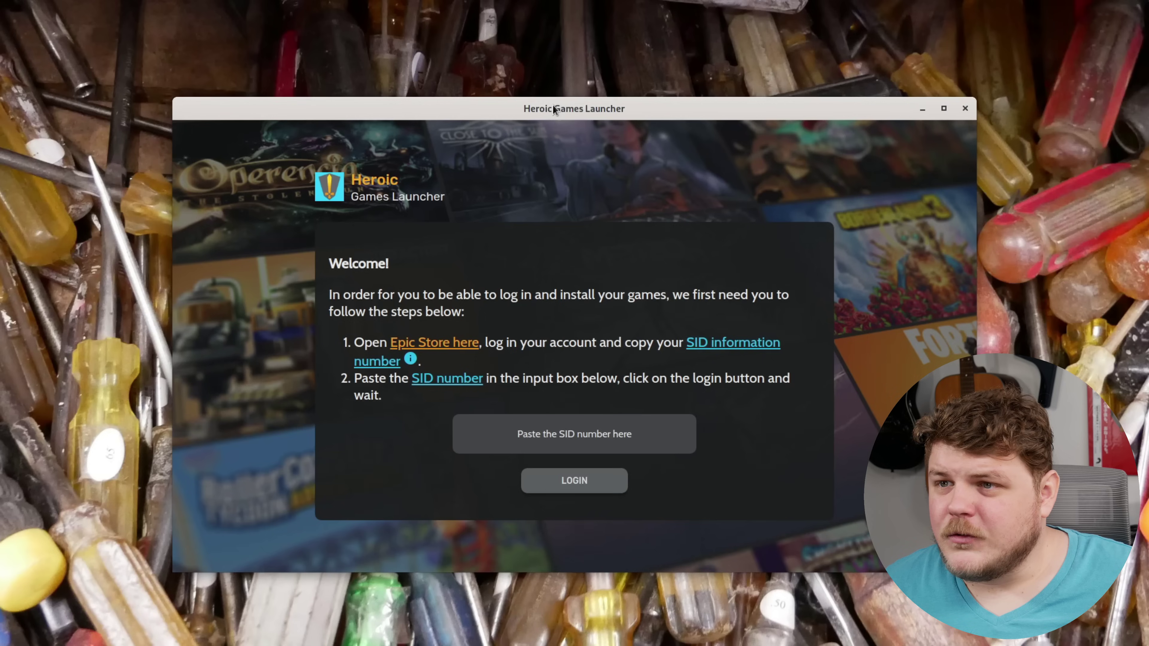
drag(397, 294, 581, 295)
click(627, 311)
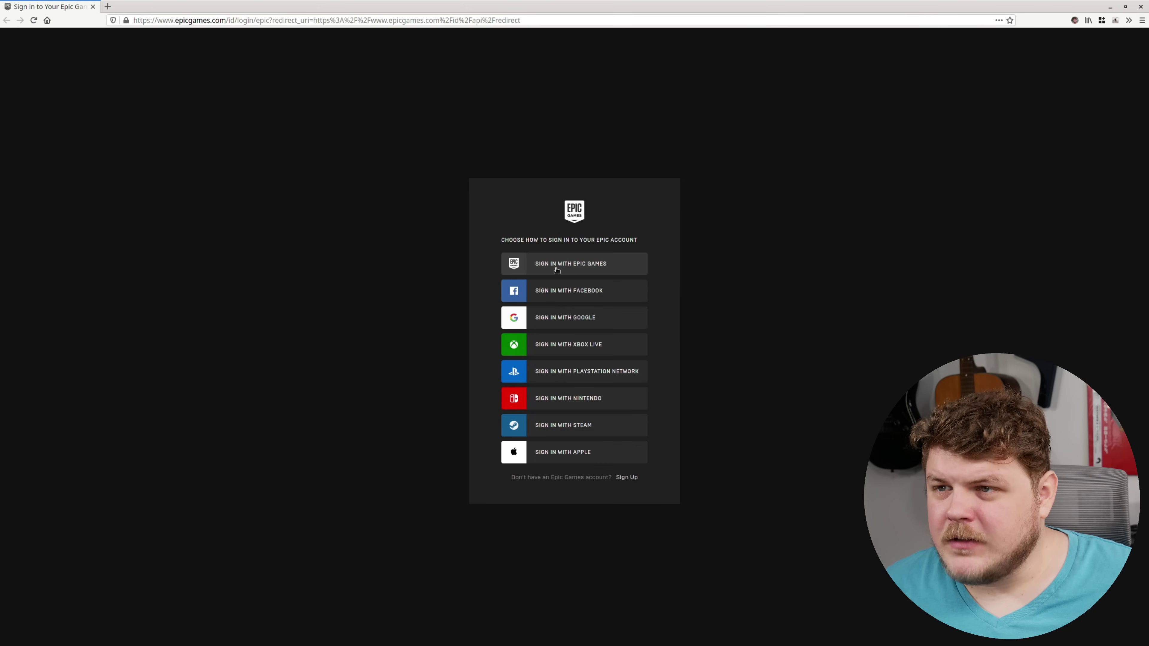
- Sign in with the Epic Games account, copy the sid value, and return to Heroic's SID field
click(552, 261)
click(560, 385)
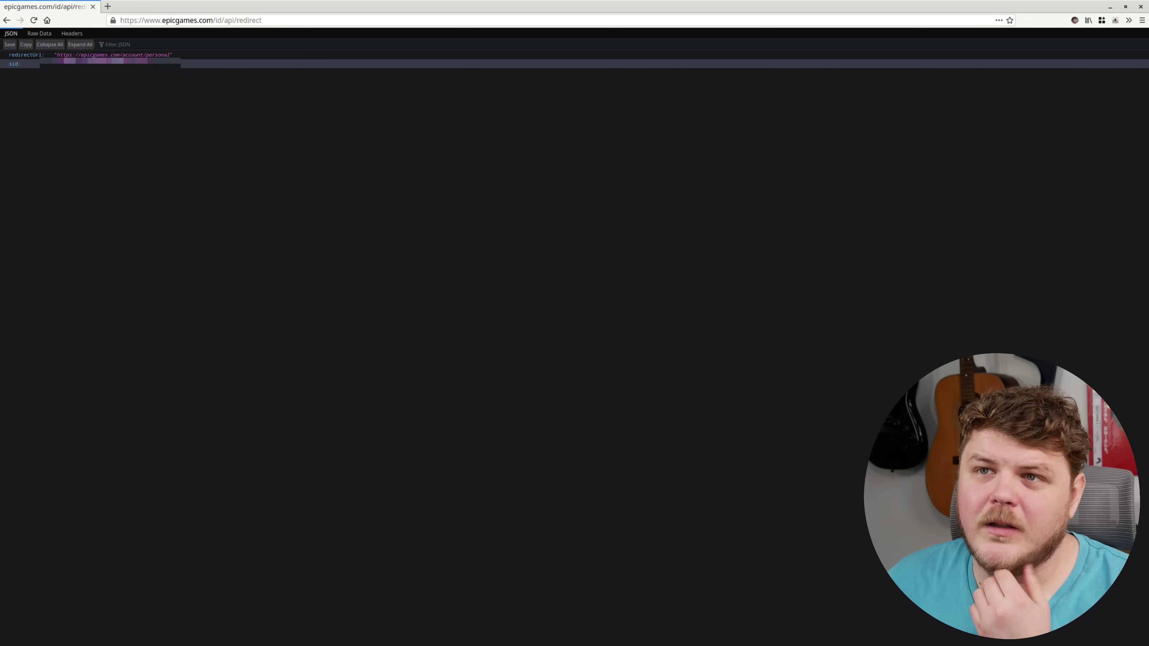
click(108, 64)
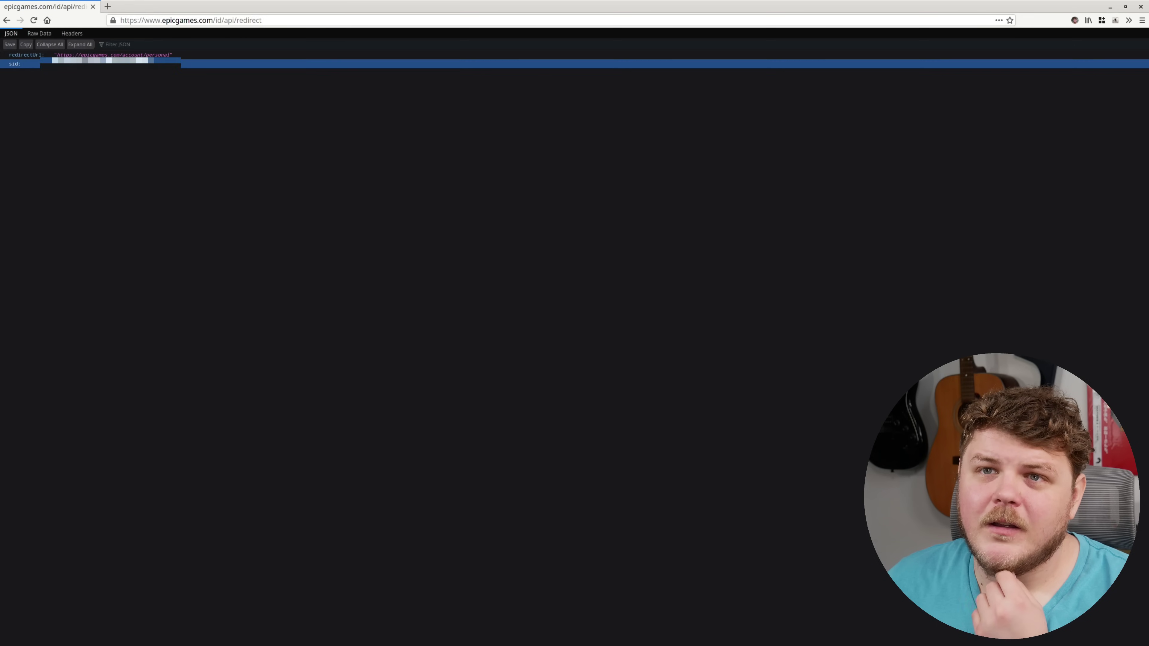
right_click(77, 70)
click(103, 79)
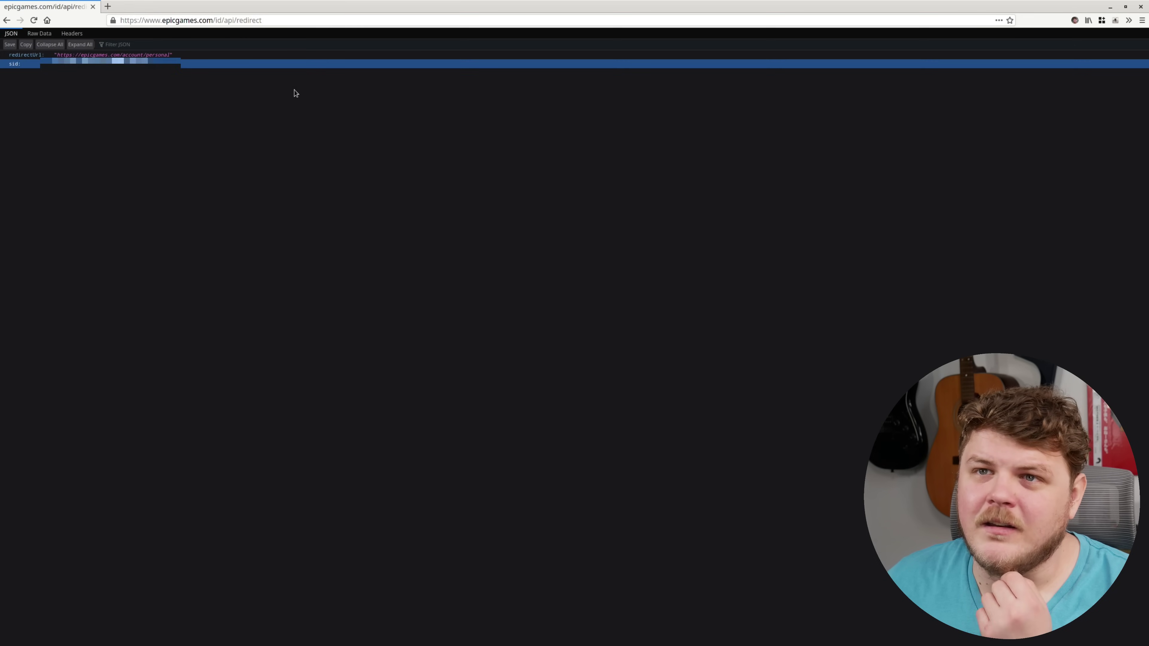
click(1110, 6)
click(579, 408)
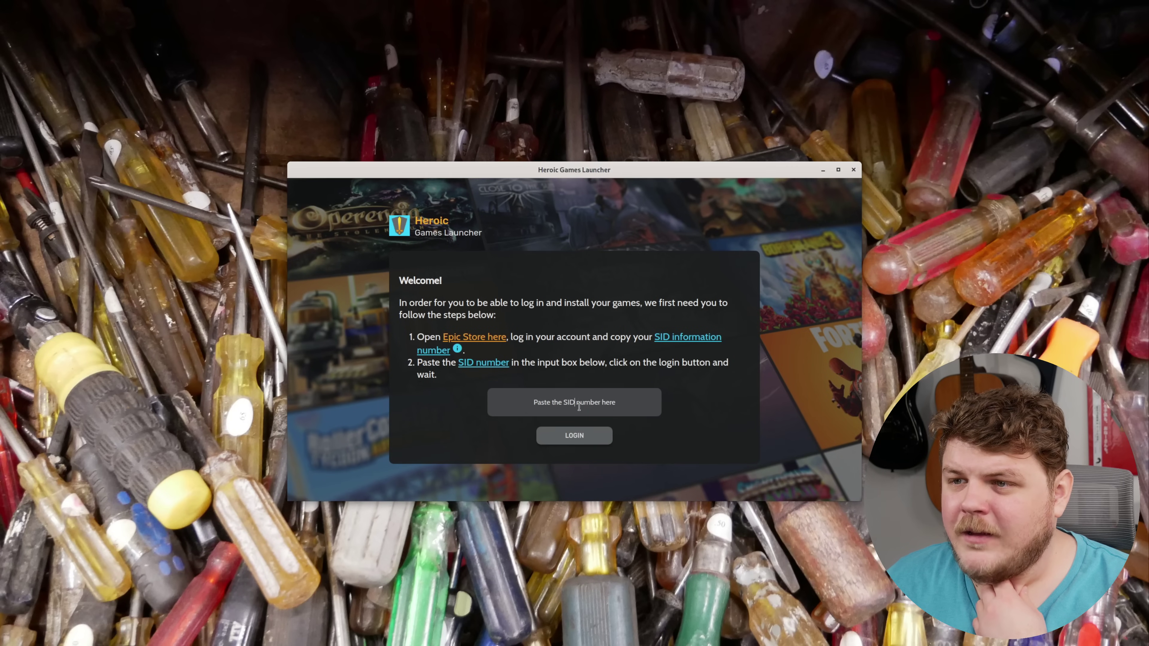
- Paste the copied SID into the field and log in
key(ctrl+v)
click(578, 437)
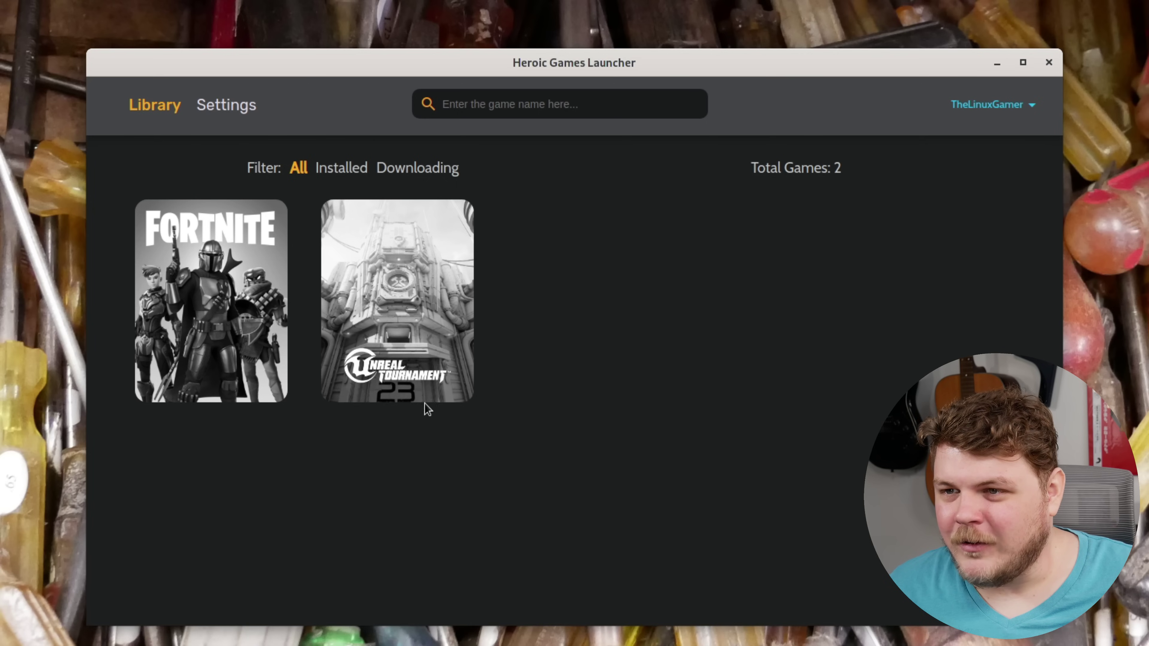
- Open the Unreal Tournament page, review the install location choices, and start the install
mouse_move(431, 392)
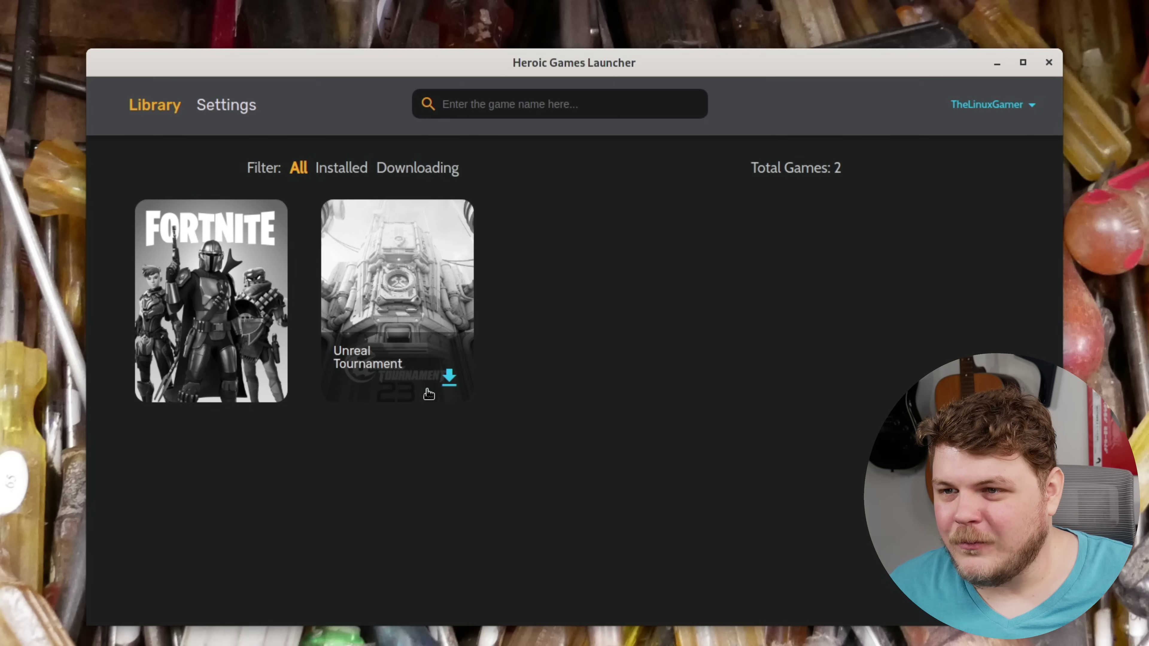
click(449, 380)
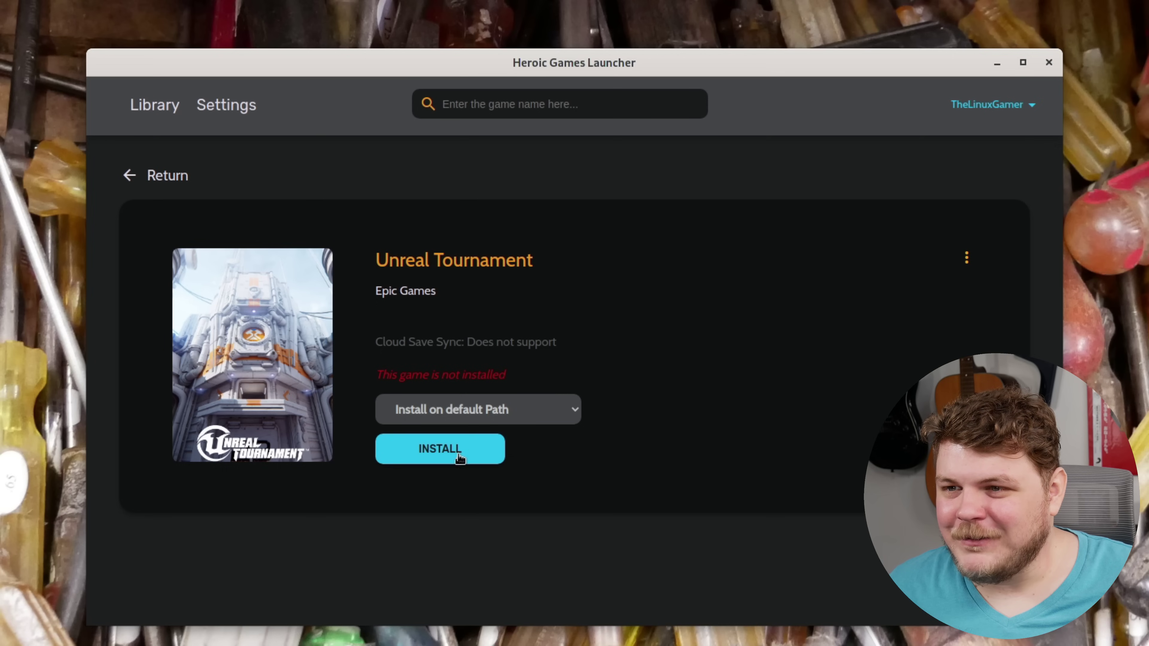
click(468, 419)
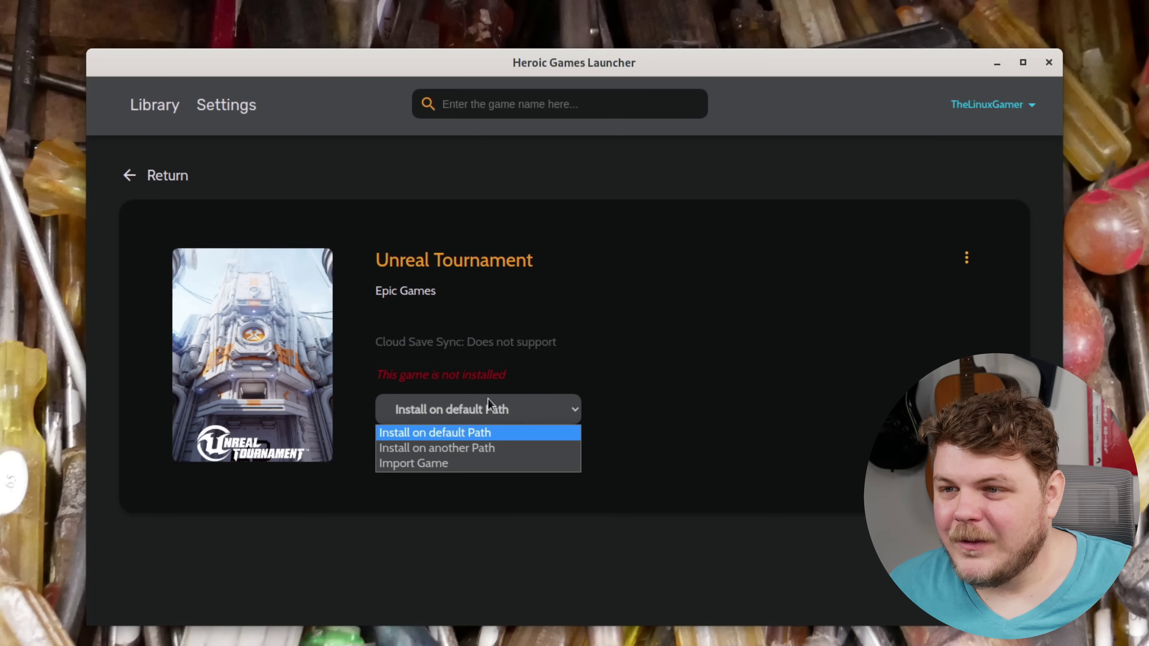
click(499, 376)
click(450, 412)
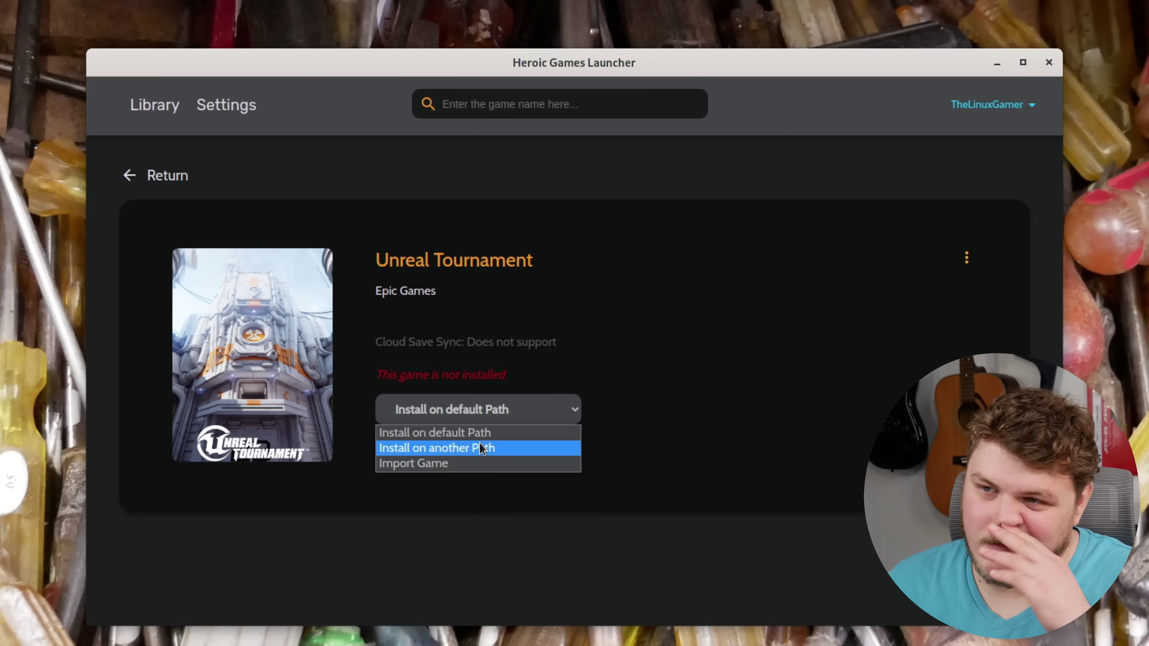
click(454, 453)
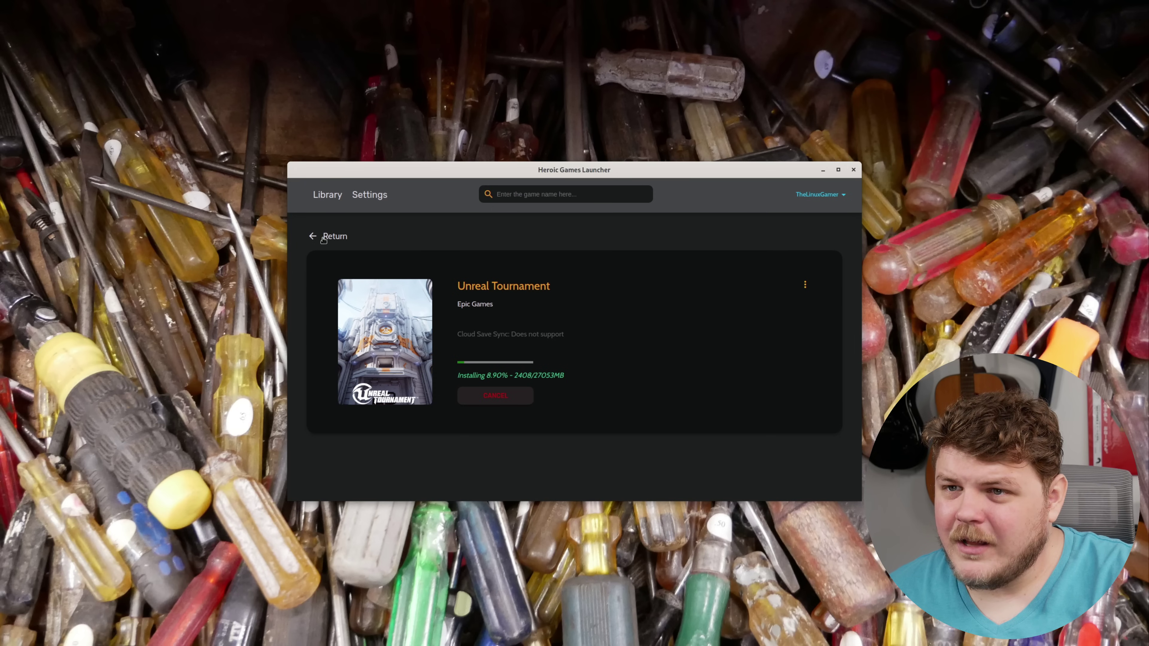
- Back in the library, list the Default Wine Version choices under Settings > Wine
click(312, 235)
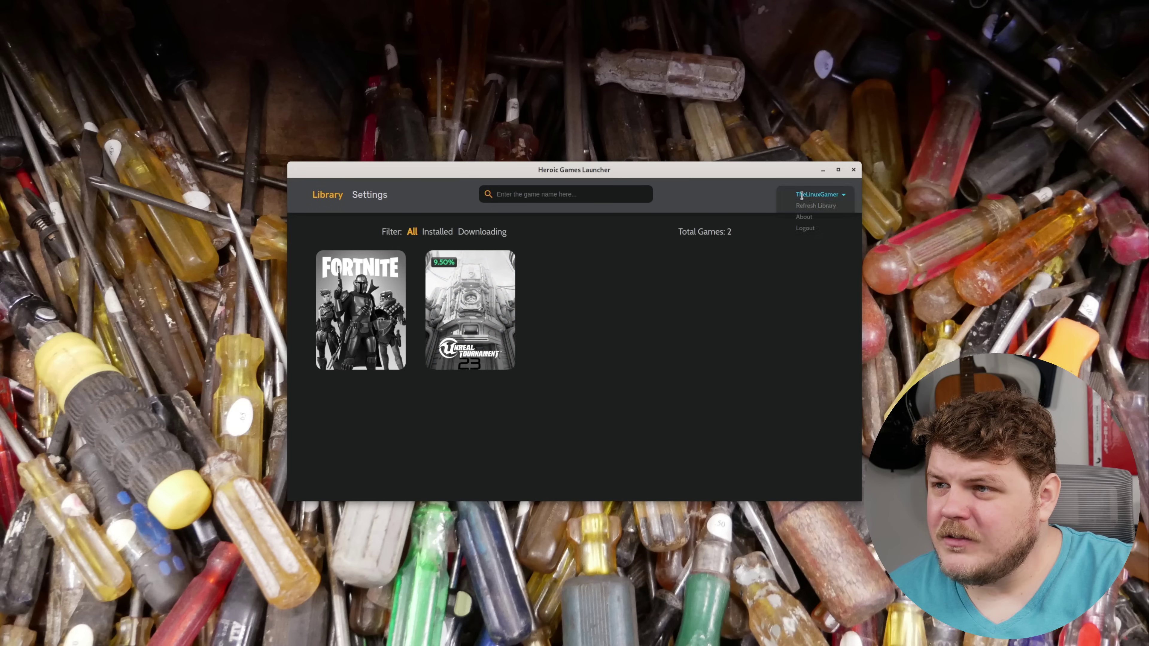
click(364, 195)
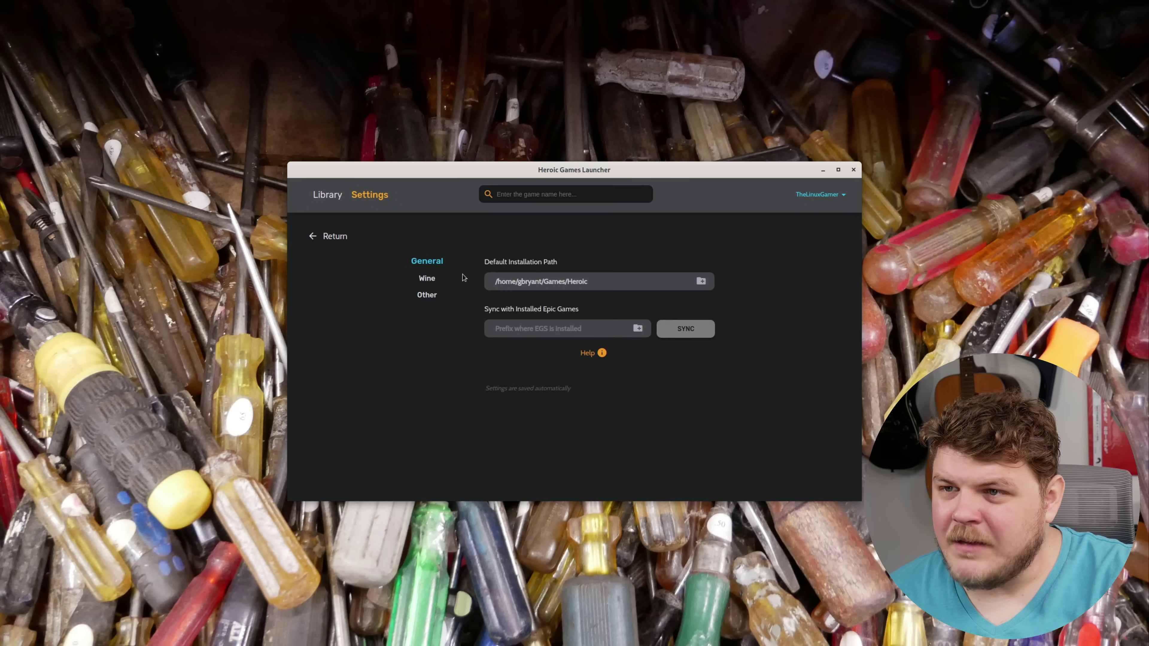
click(430, 280)
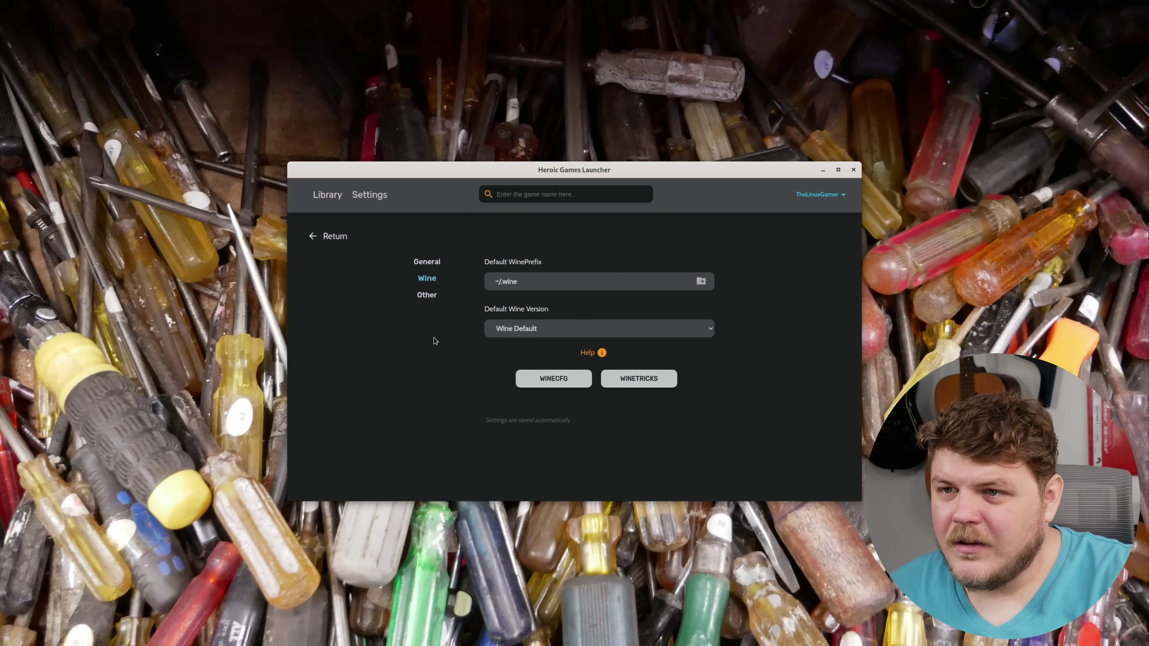
click(546, 330)
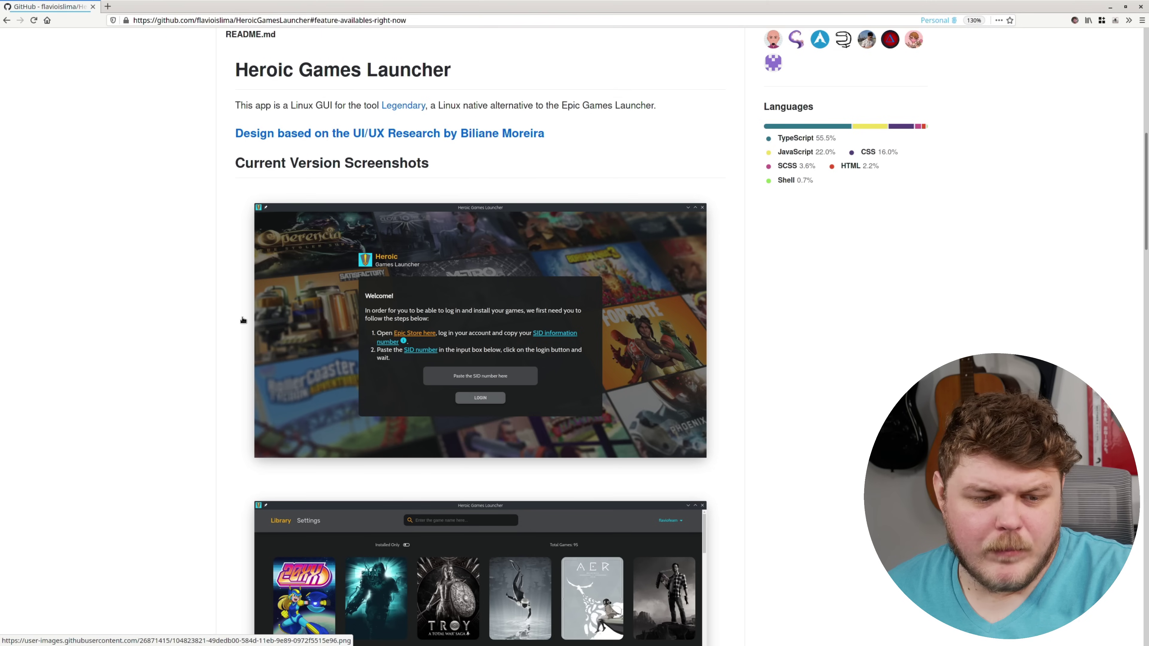
scroll(210, 164, up, 4)
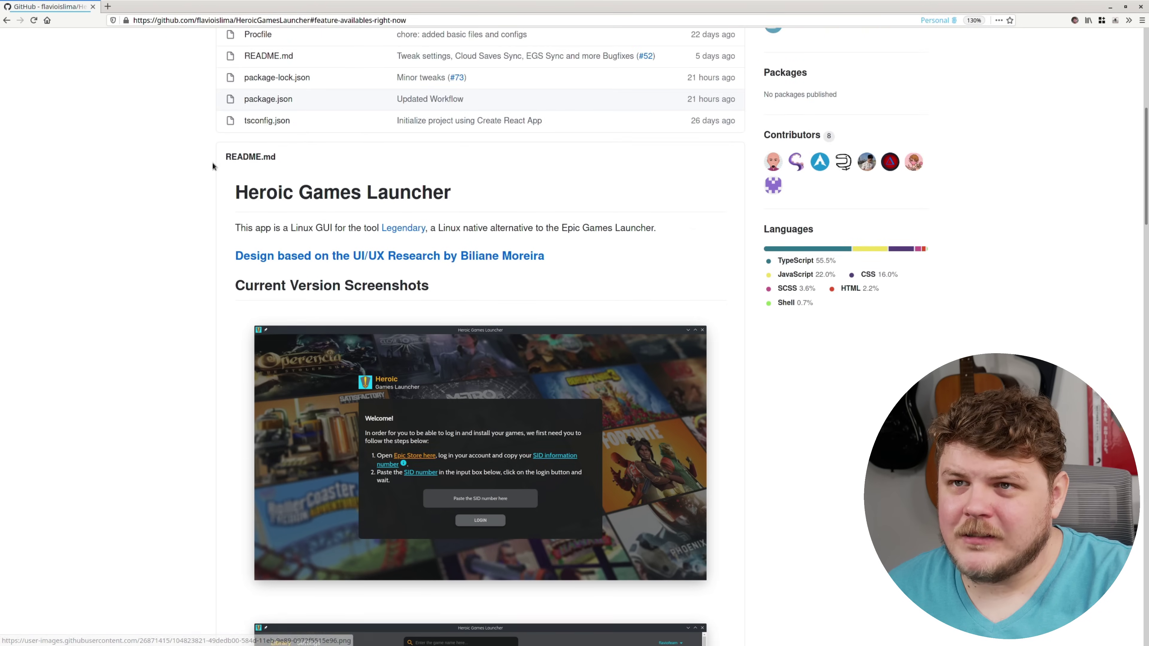
- Scroll to 'Feature availables right now' and highlight the Login, library, install and import-game features
scroll(275, 249, down, 6)
scroll(275, 249, down, 7)
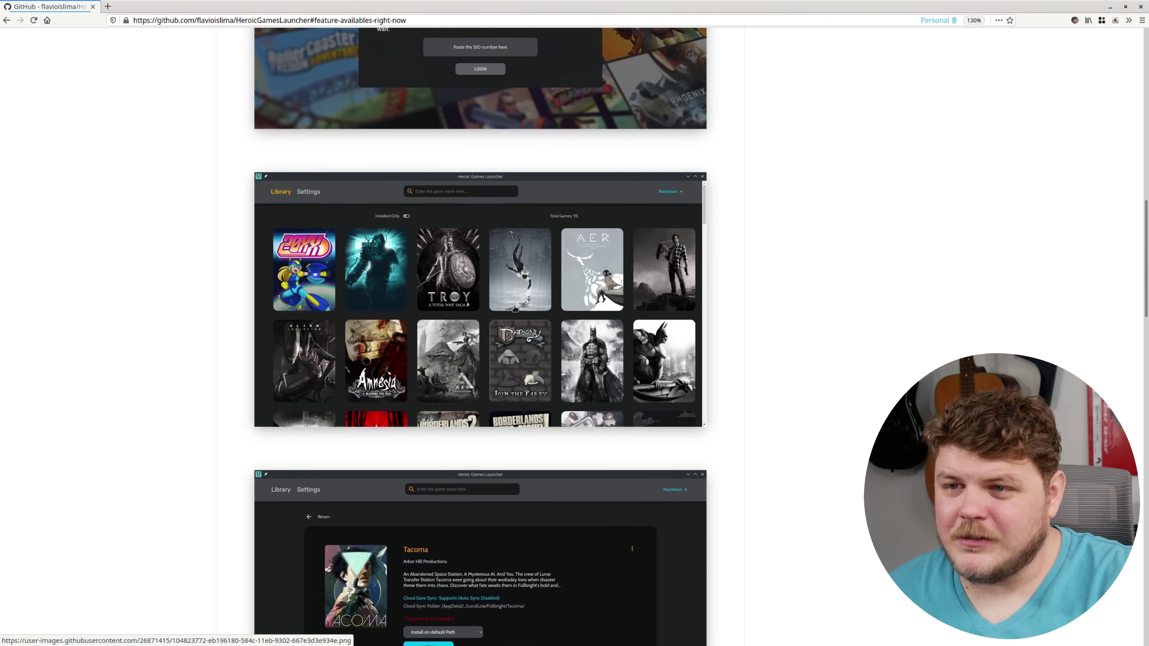
scroll(403, 283, down, 15)
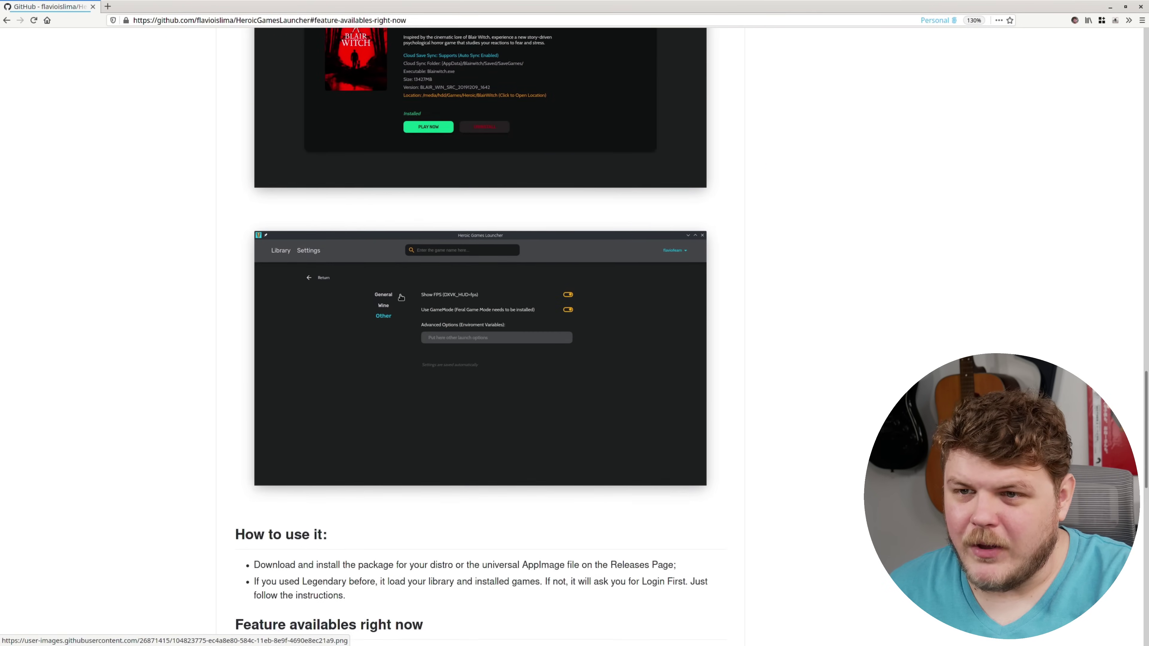
drag(243, 174, 333, 176)
click(212, 231)
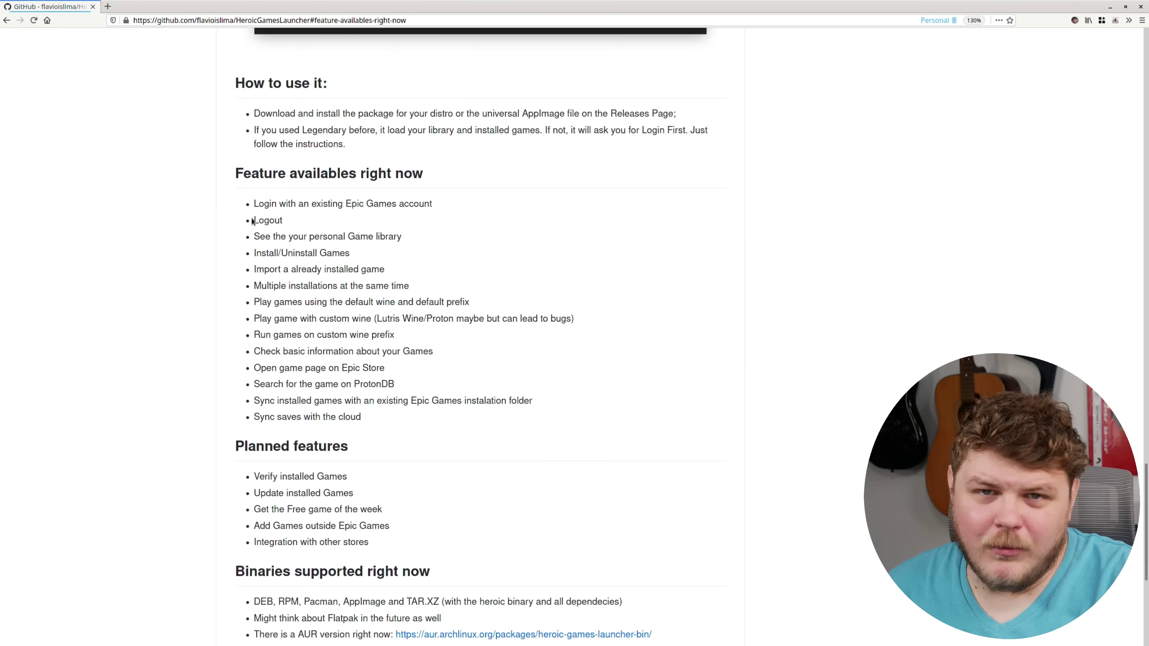
drag(283, 206, 365, 205)
click(369, 212)
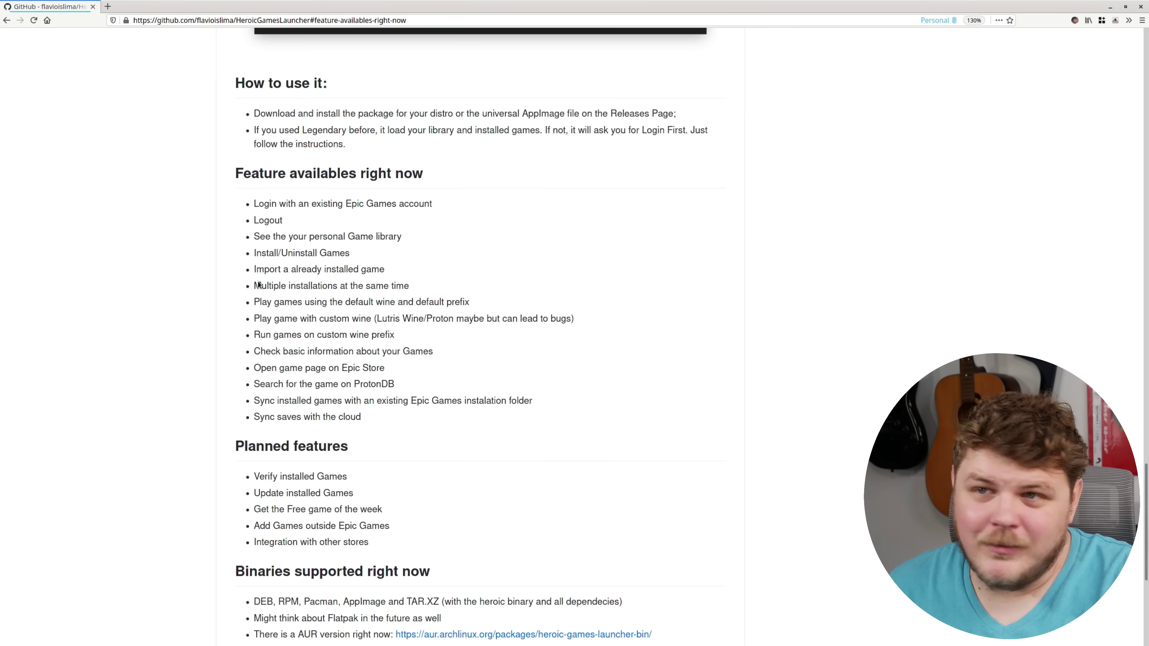
drag(287, 236, 334, 254)
click(284, 271)
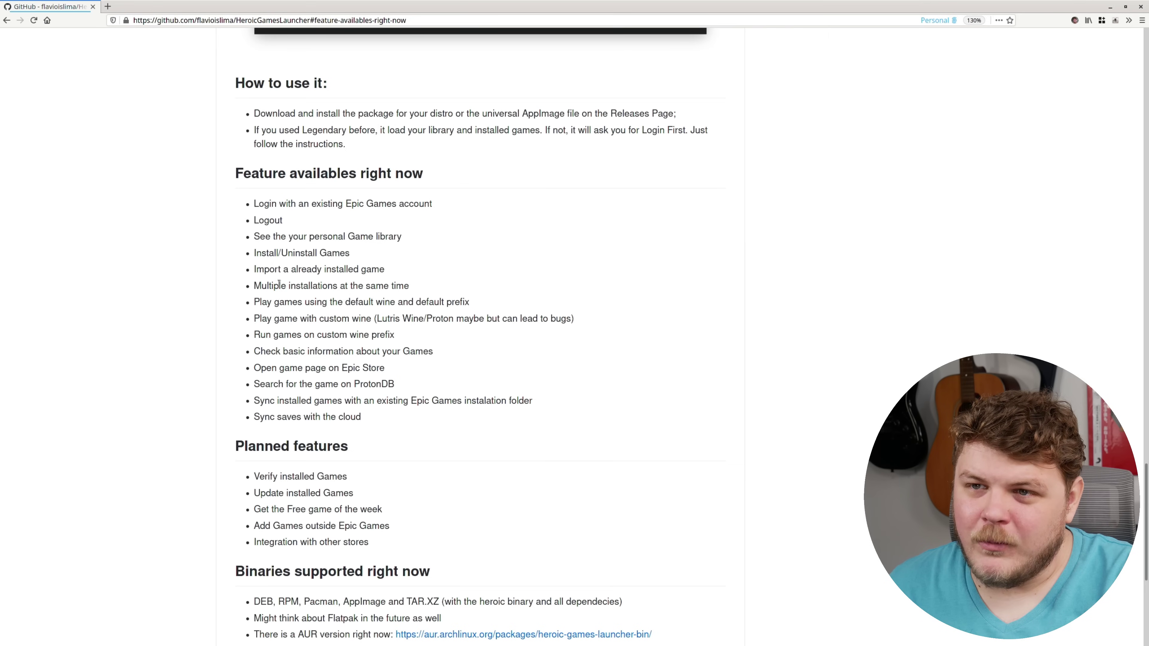
drag(259, 268, 375, 271)
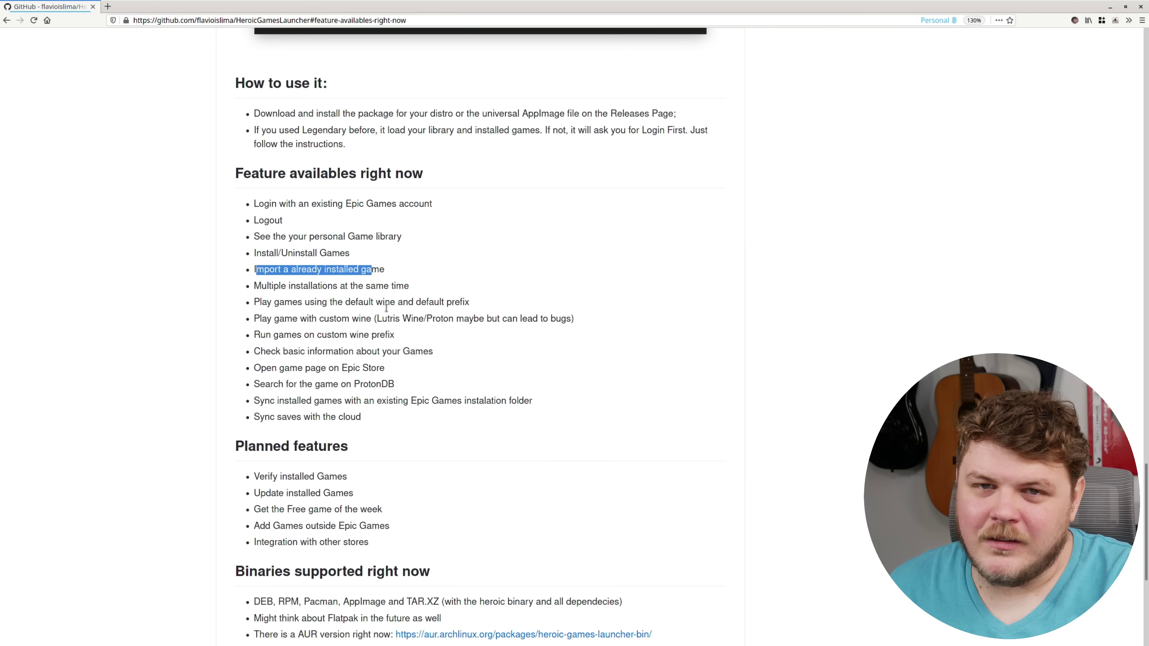
click(299, 299)
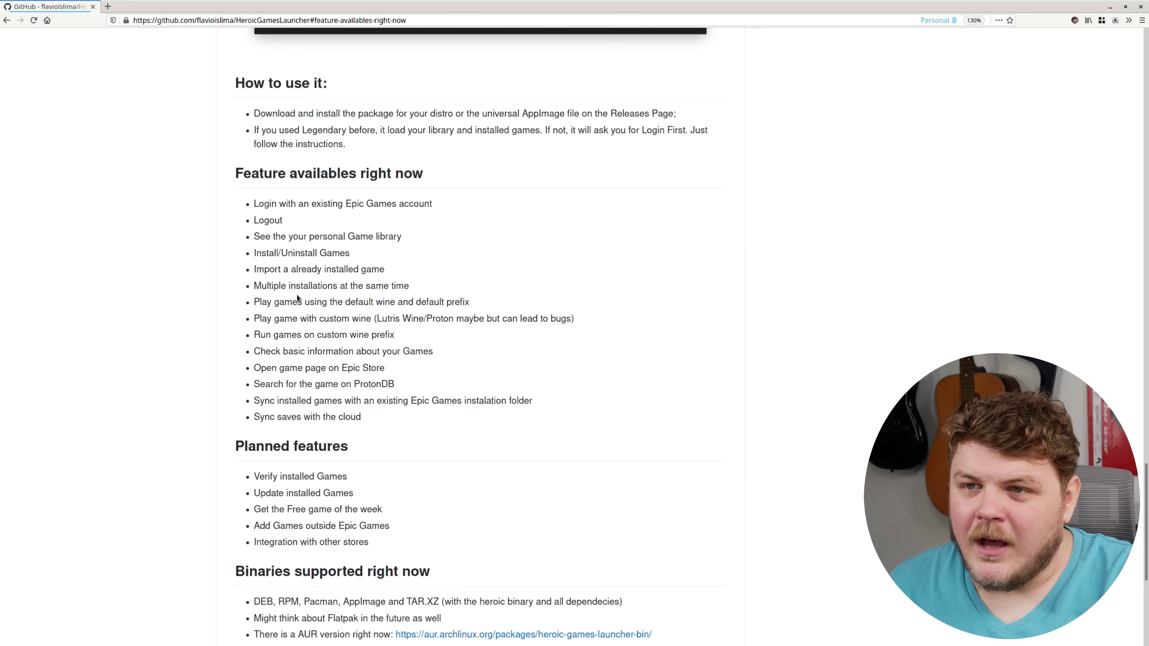
- Highlight the default wine, custom wine, Proton-bugs note, custom prefix and basic information lines
drag(388, 288, 426, 302)
click(433, 307)
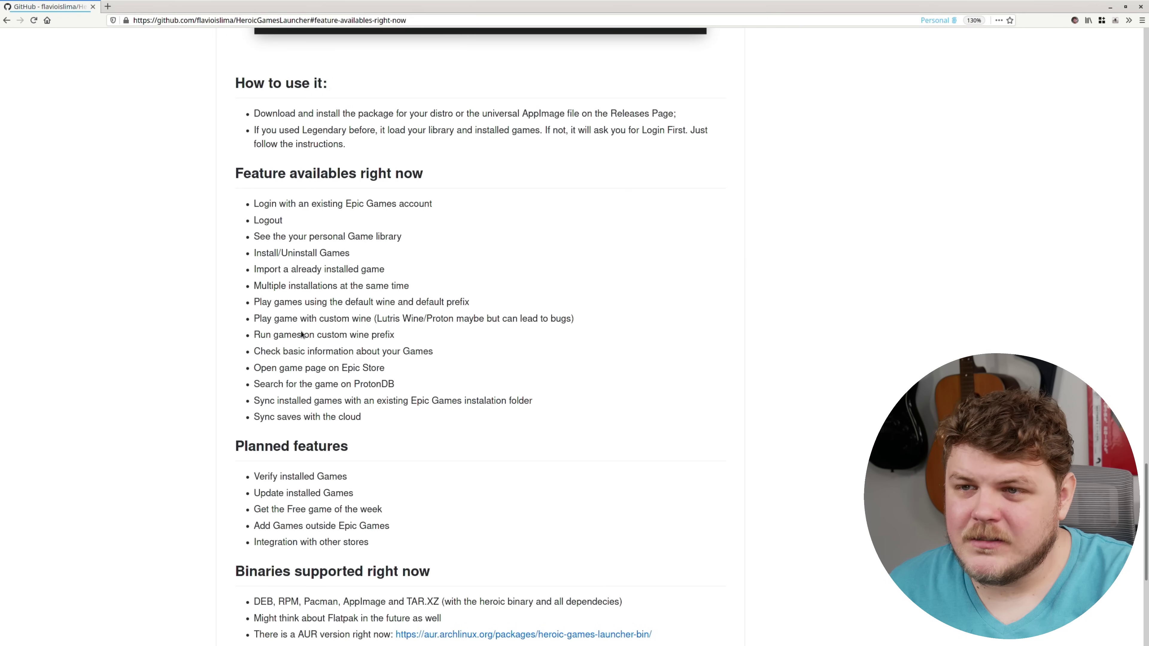
drag(377, 319, 533, 320)
click(533, 319)
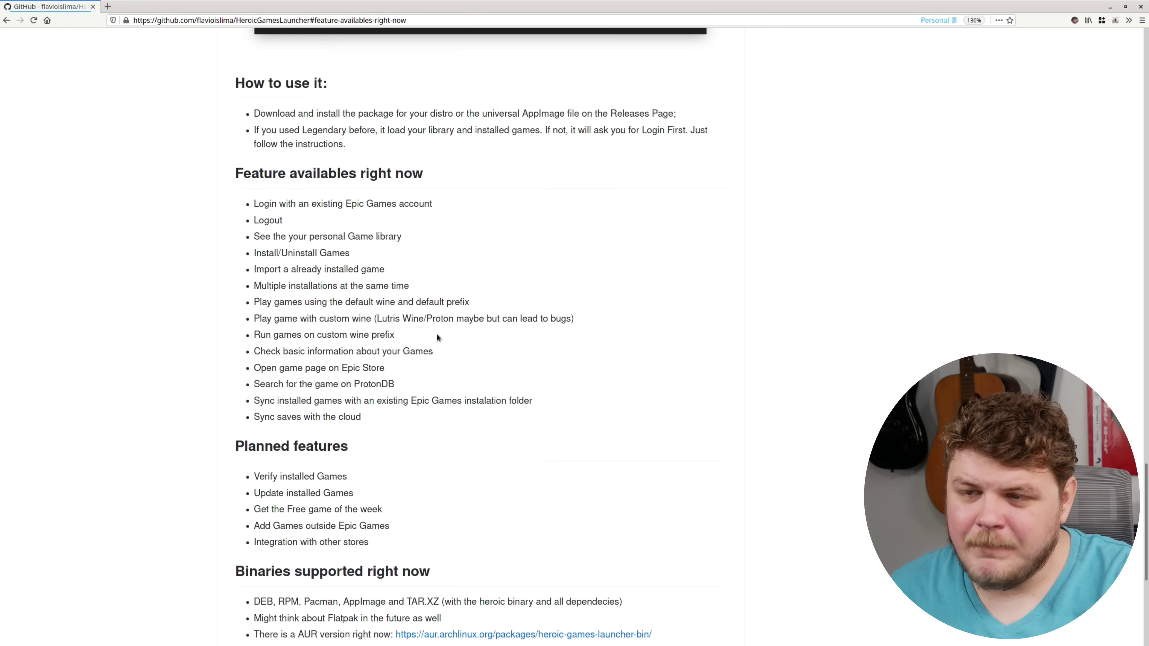
drag(448, 319, 569, 320)
click(565, 323)
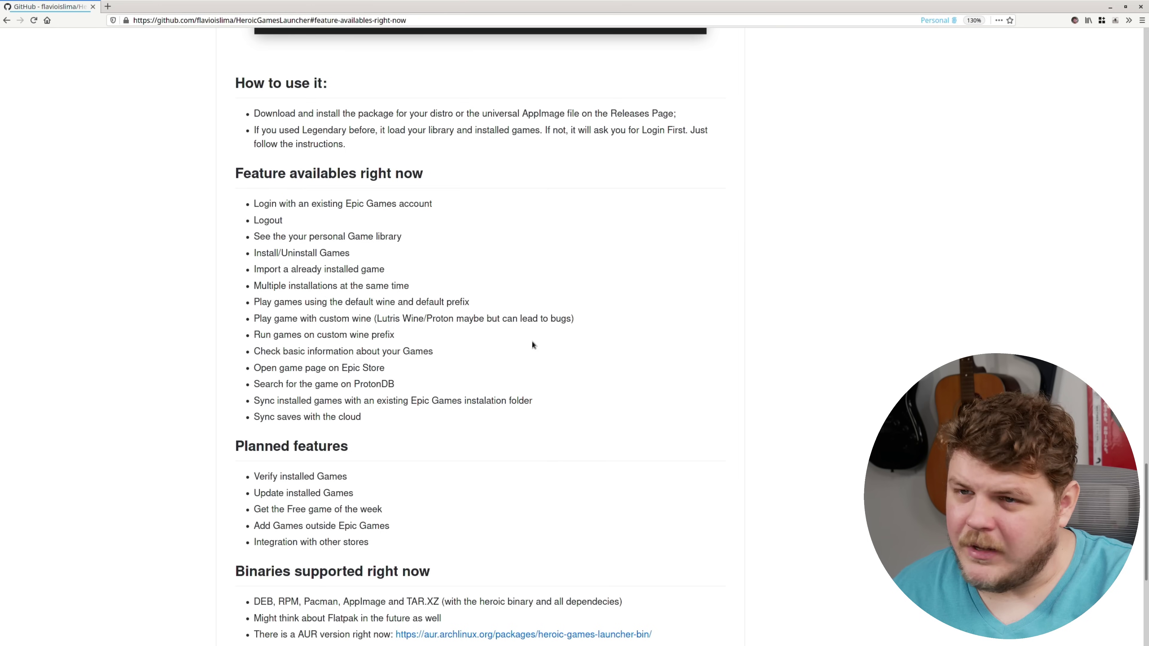
drag(265, 335, 357, 335)
click(357, 335)
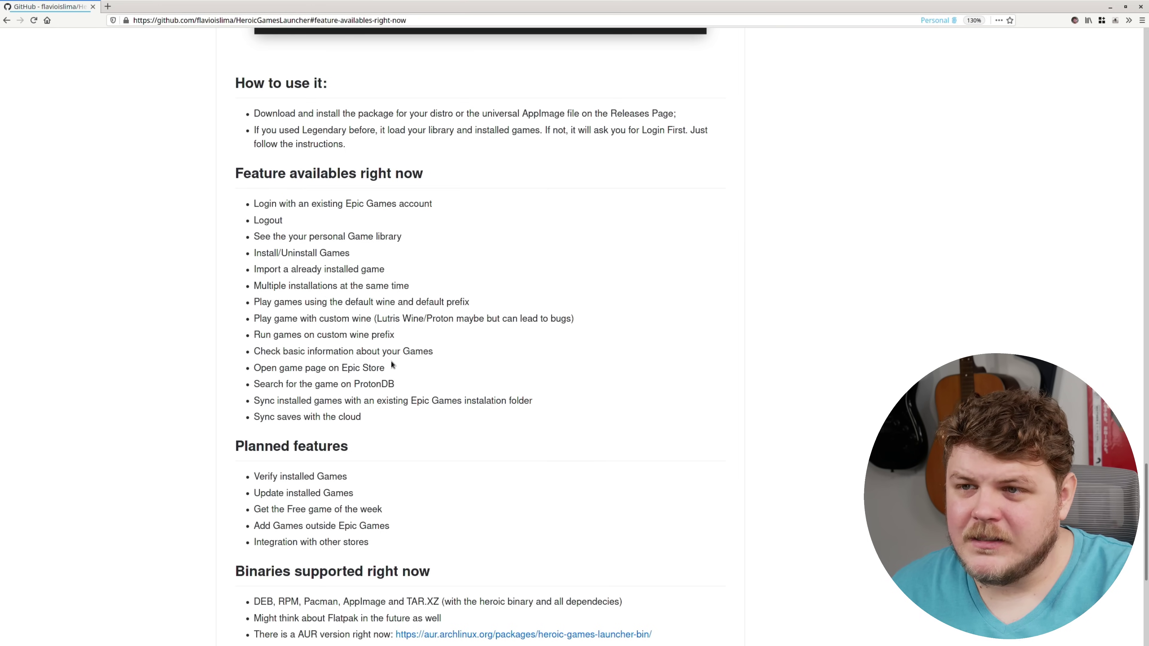
drag(266, 351, 412, 351)
click(427, 372)
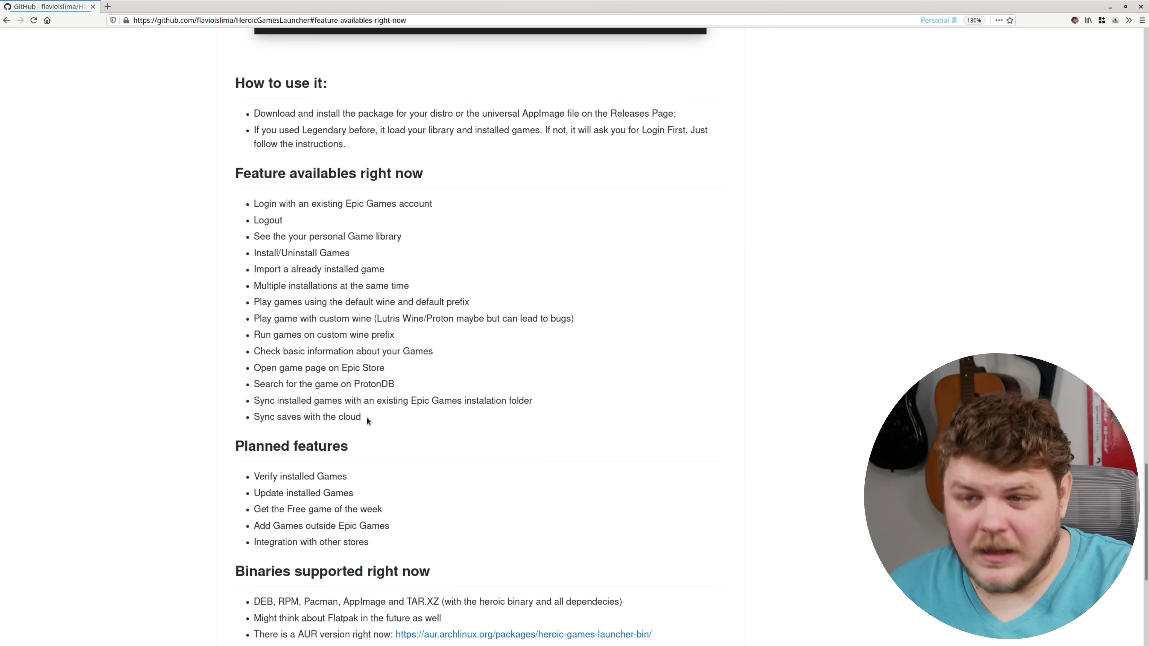
scroll(366, 428, down, 3)
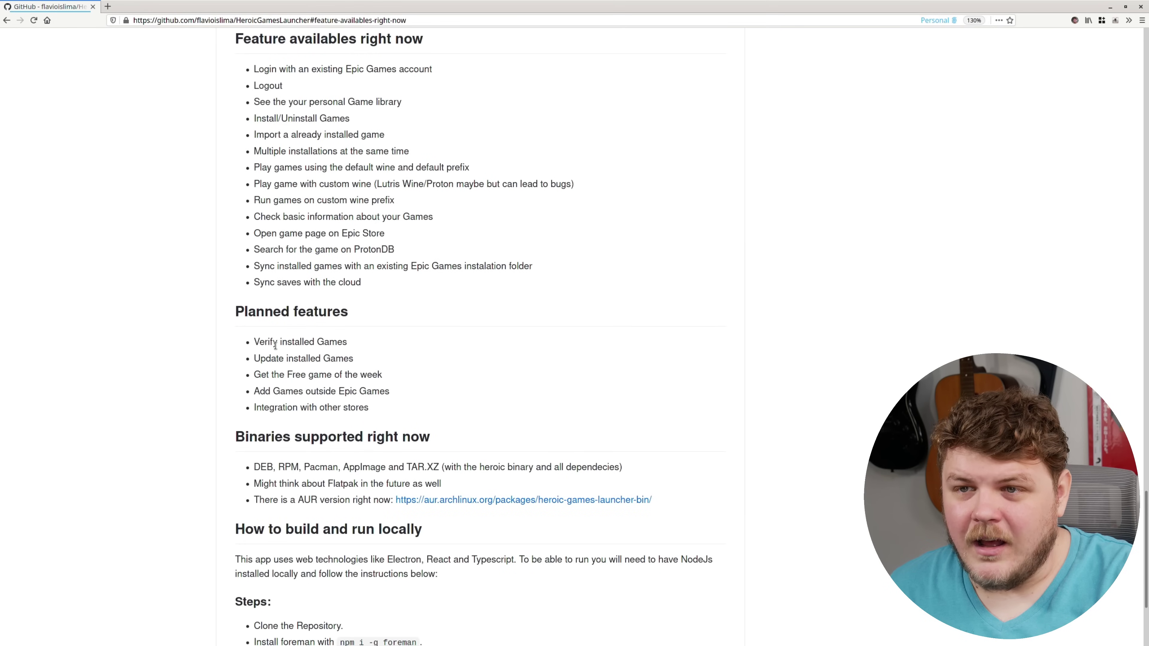
- Highlight the Verify installed Games planned feature and the supported package formats line
drag(264, 344, 337, 344)
click(295, 375)
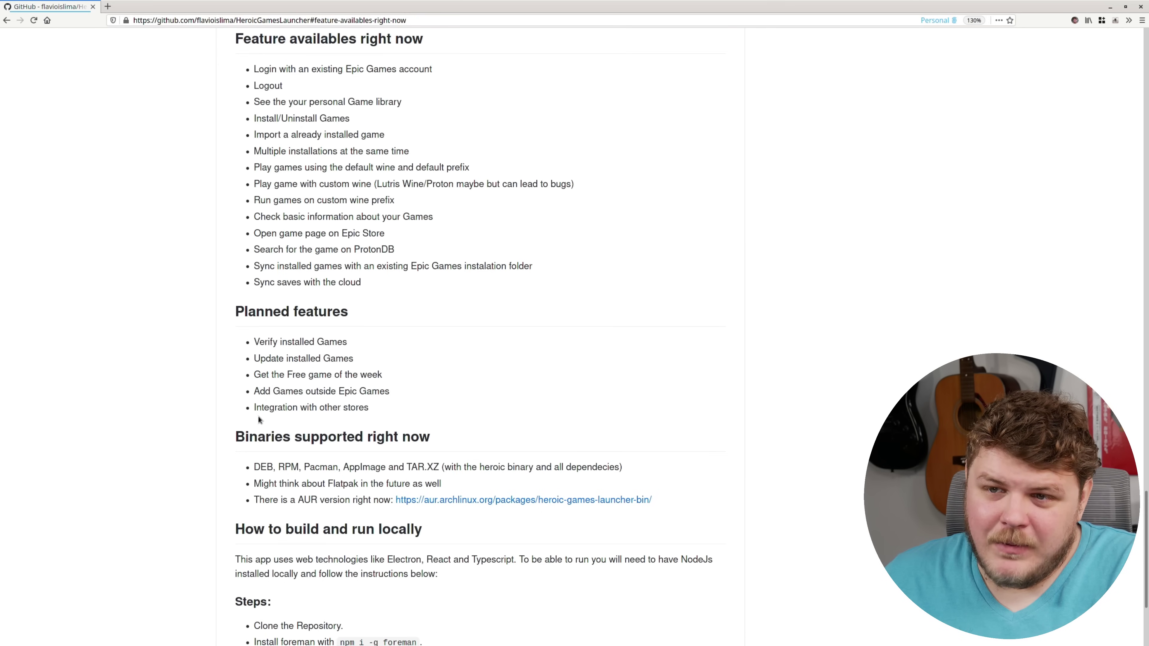
scroll(361, 410, down, 1)
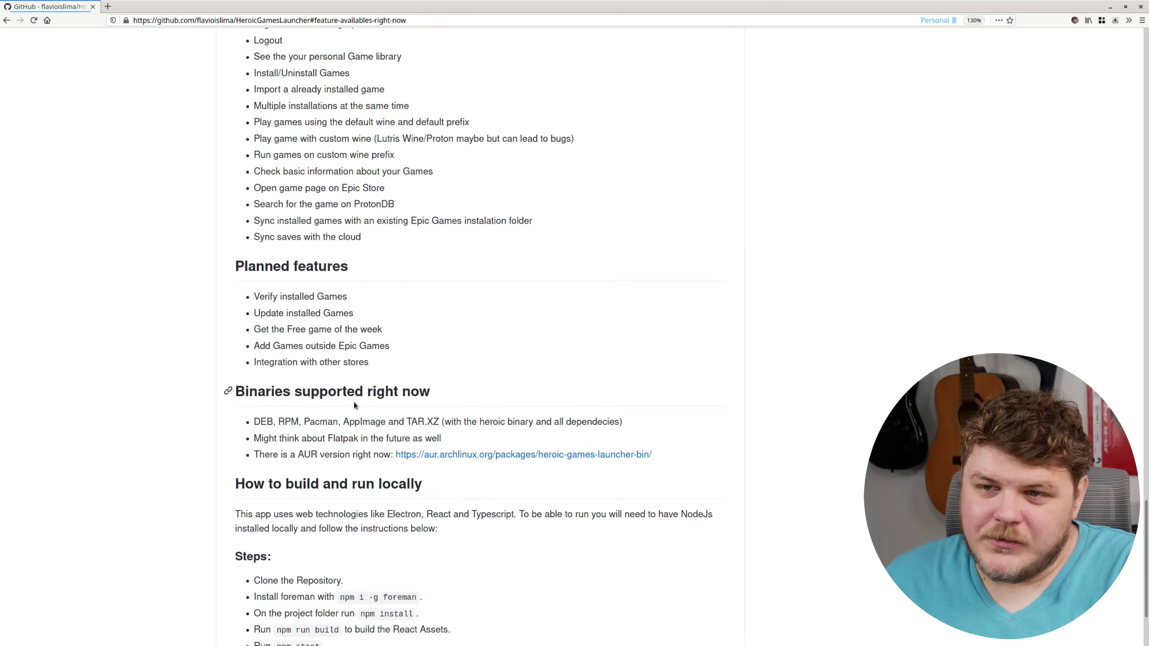
drag(393, 363, 248, 308)
click(450, 424)
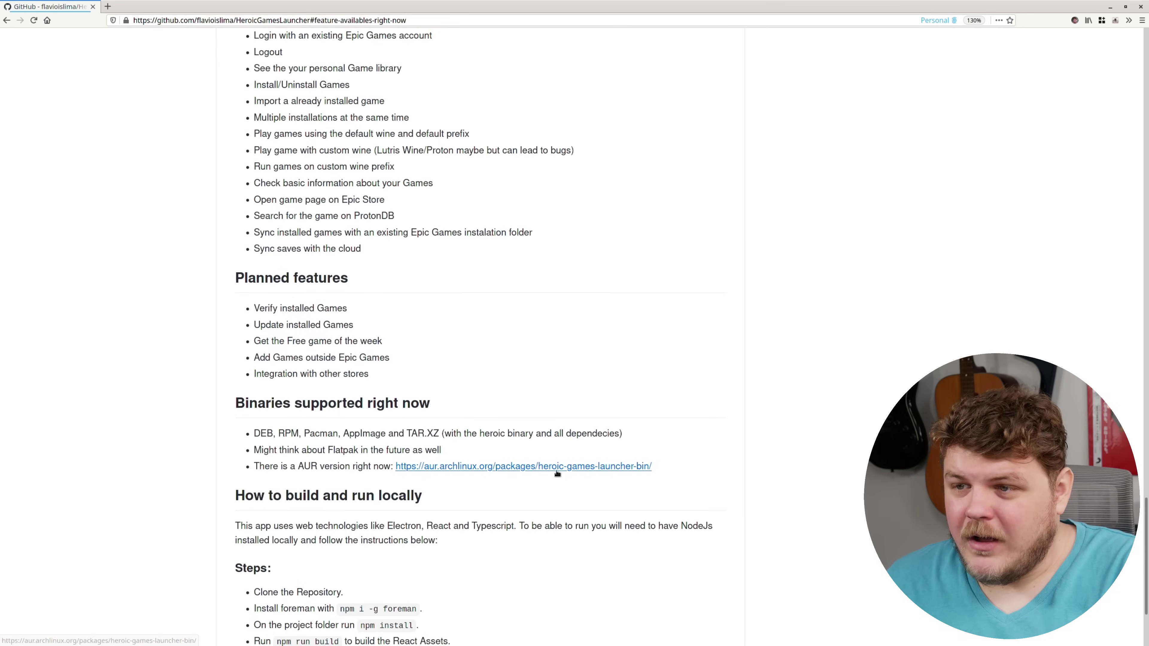
drag(255, 433, 343, 433)
click(356, 432)
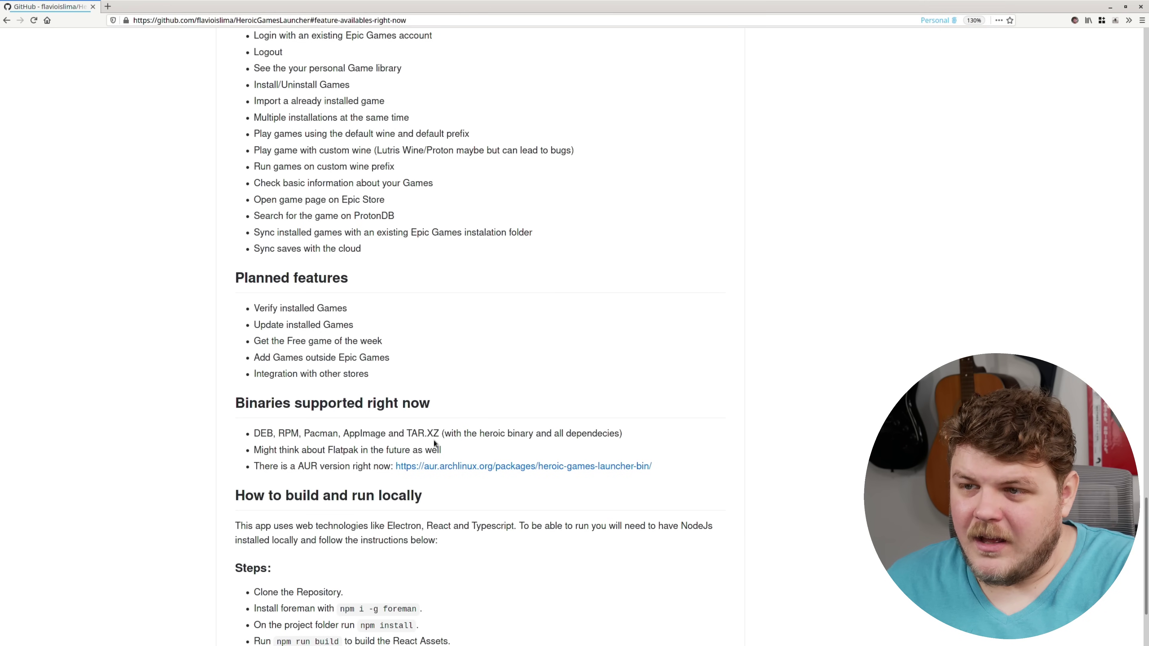
- Scroll back up to the top of the repository page
scroll(357, 442, down, 2)
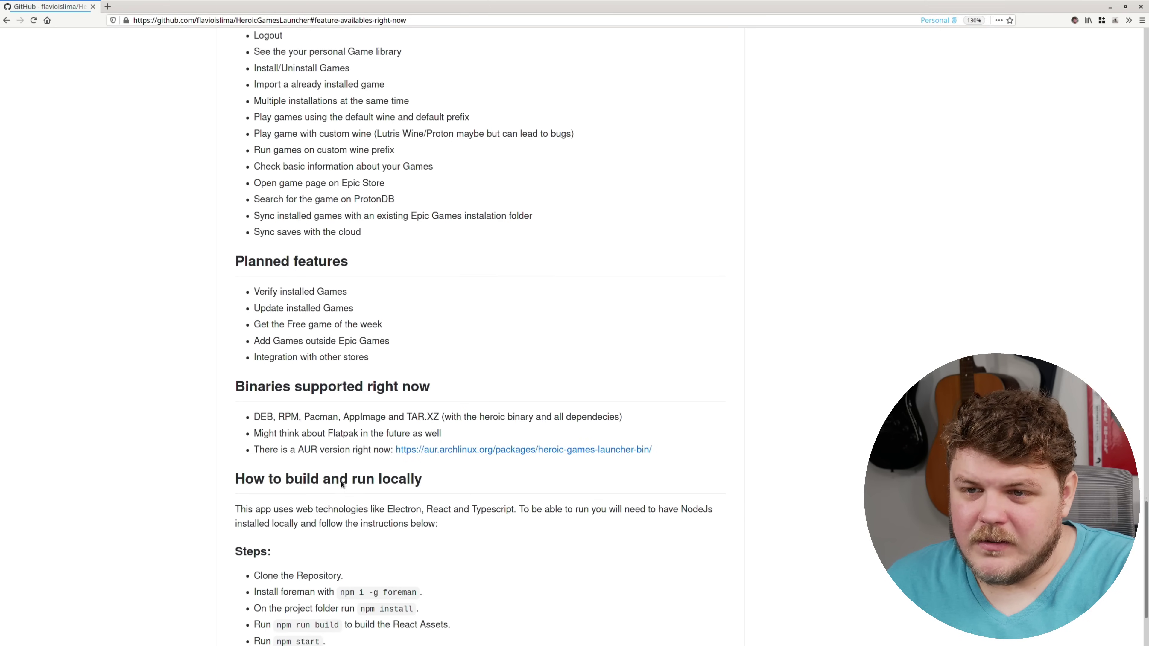
scroll(335, 403, up, 12)
scroll(335, 402, up, 20)
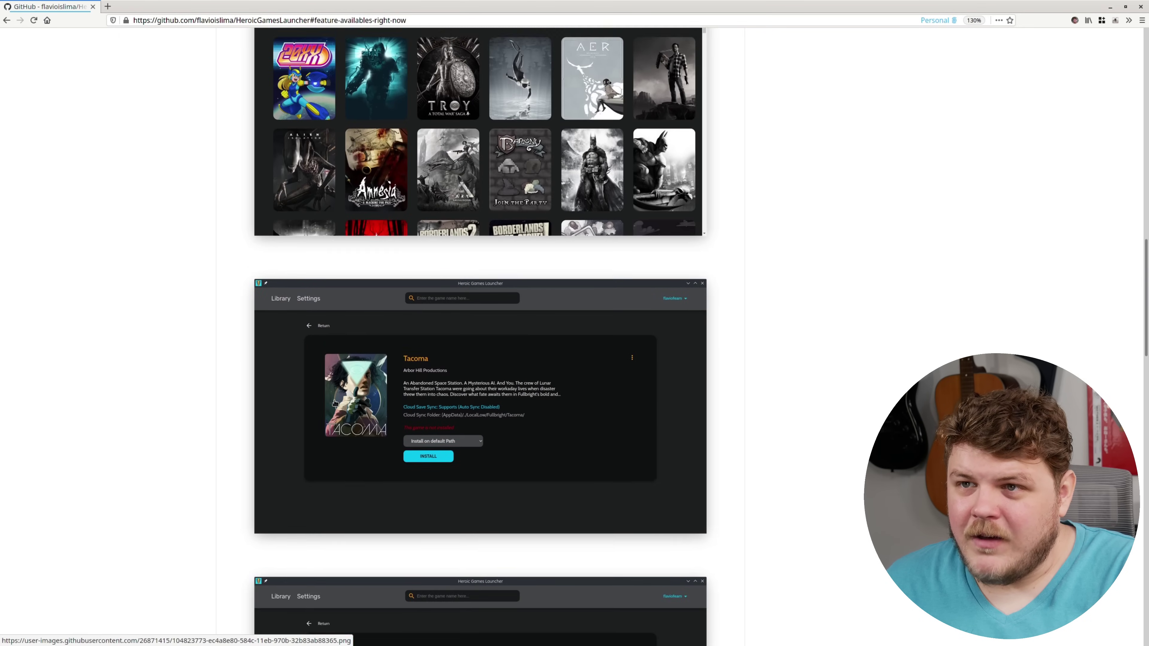
scroll(451, 398, up, 5)
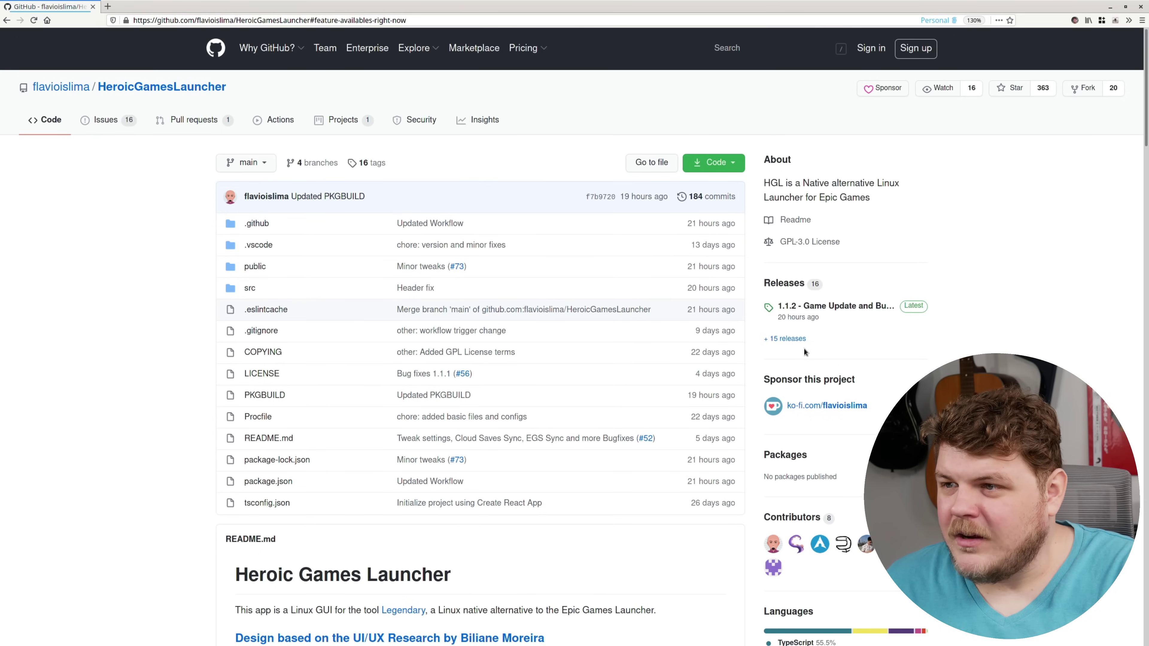
- Open Releases and highlight the 1.1.2 notes on download size and updating before launching
click(787, 302)
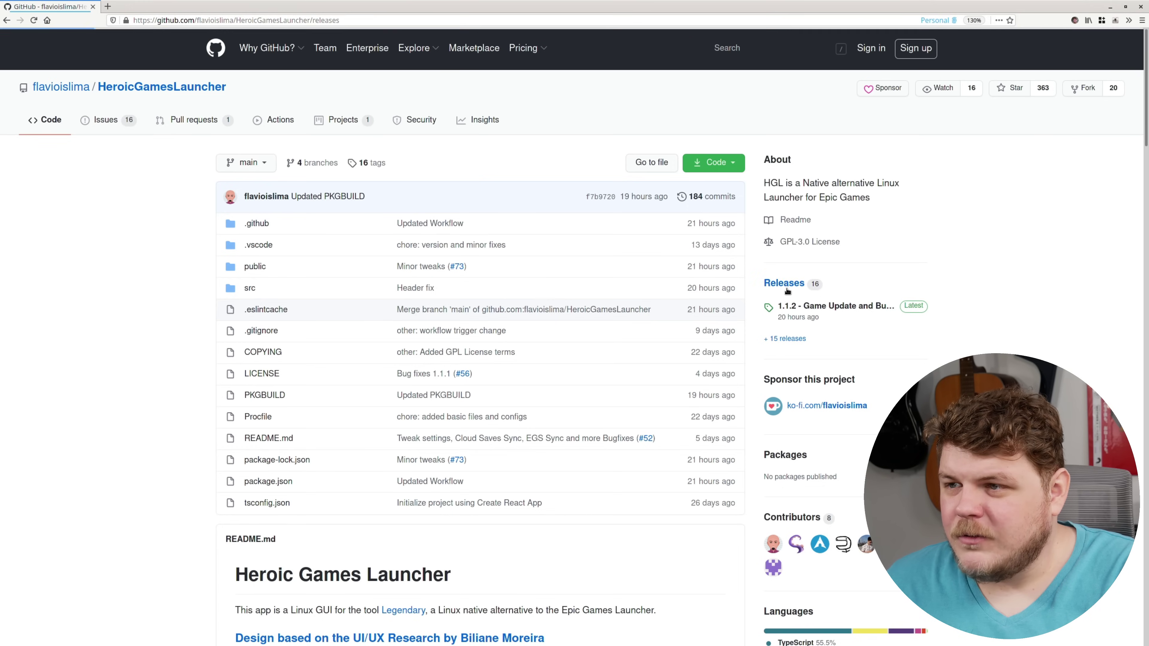
scroll(442, 258, down, 2)
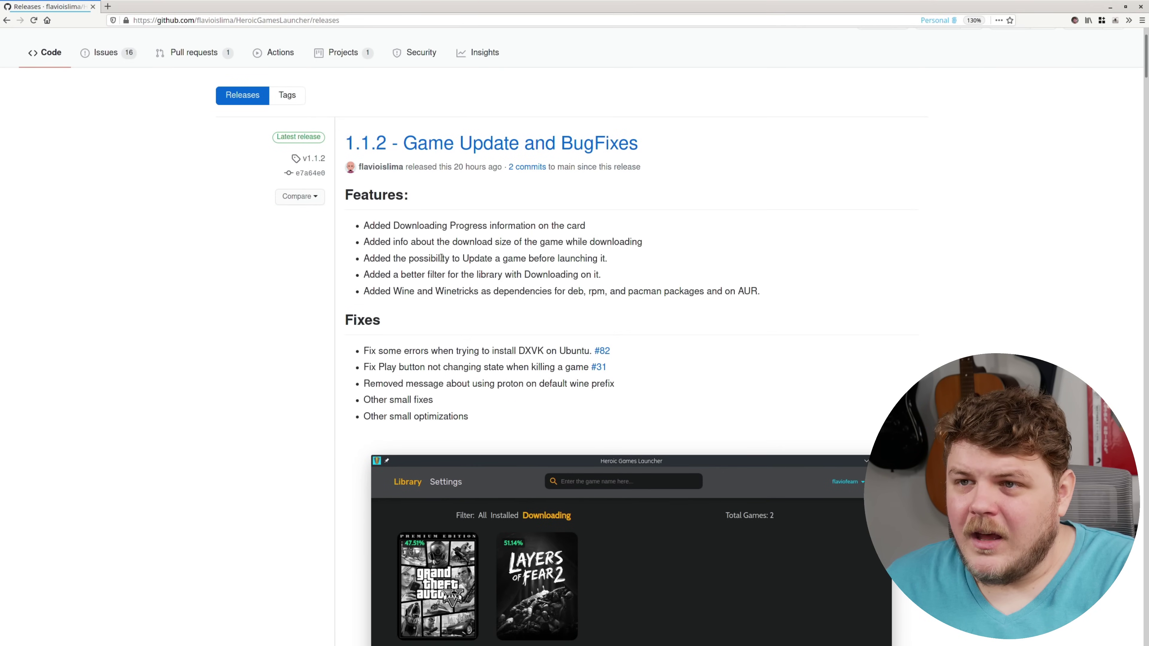
drag(370, 224, 645, 243)
scroll(460, 253, down, 1)
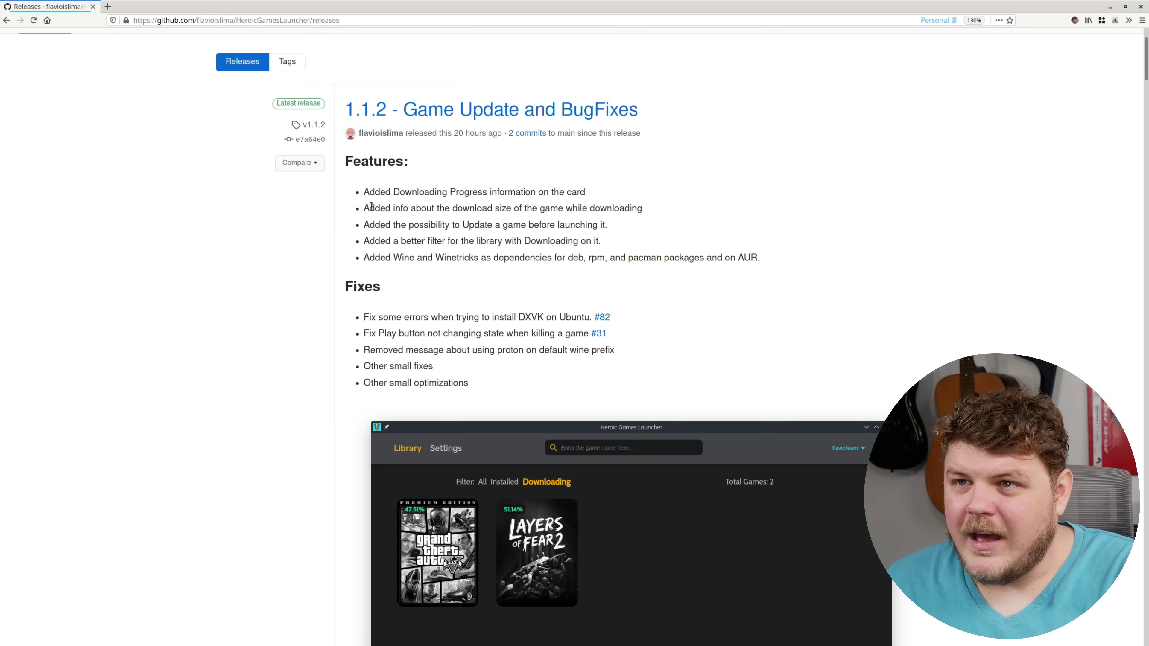
drag(370, 208, 636, 209)
click(633, 209)
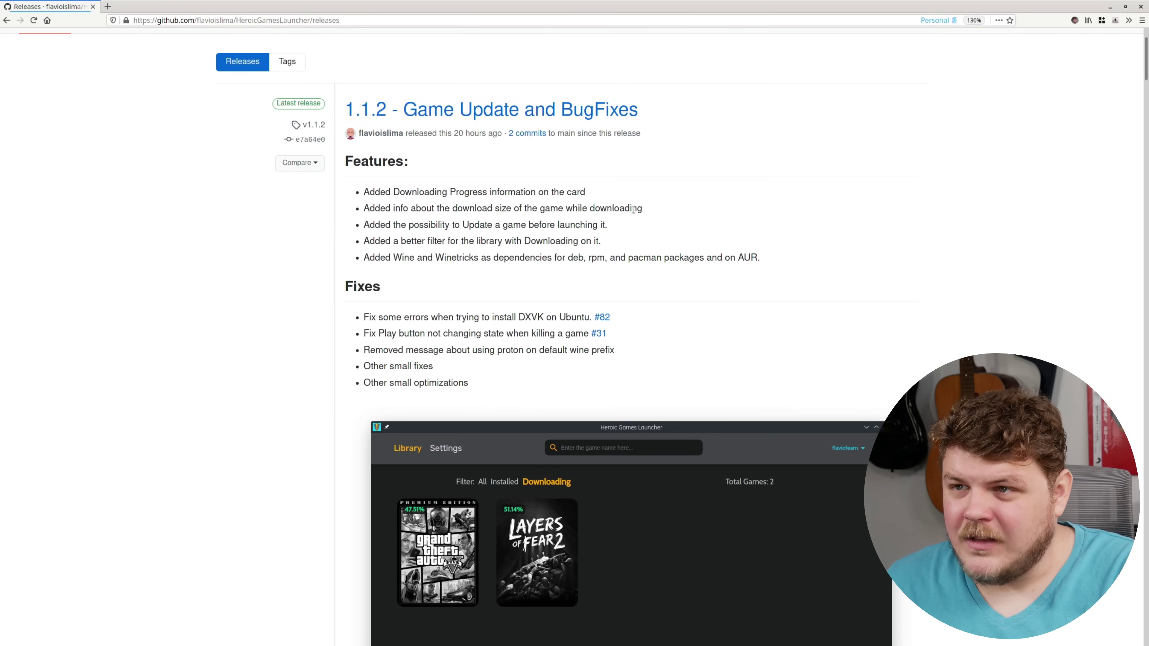
drag(369, 225, 550, 225)
click(551, 225)
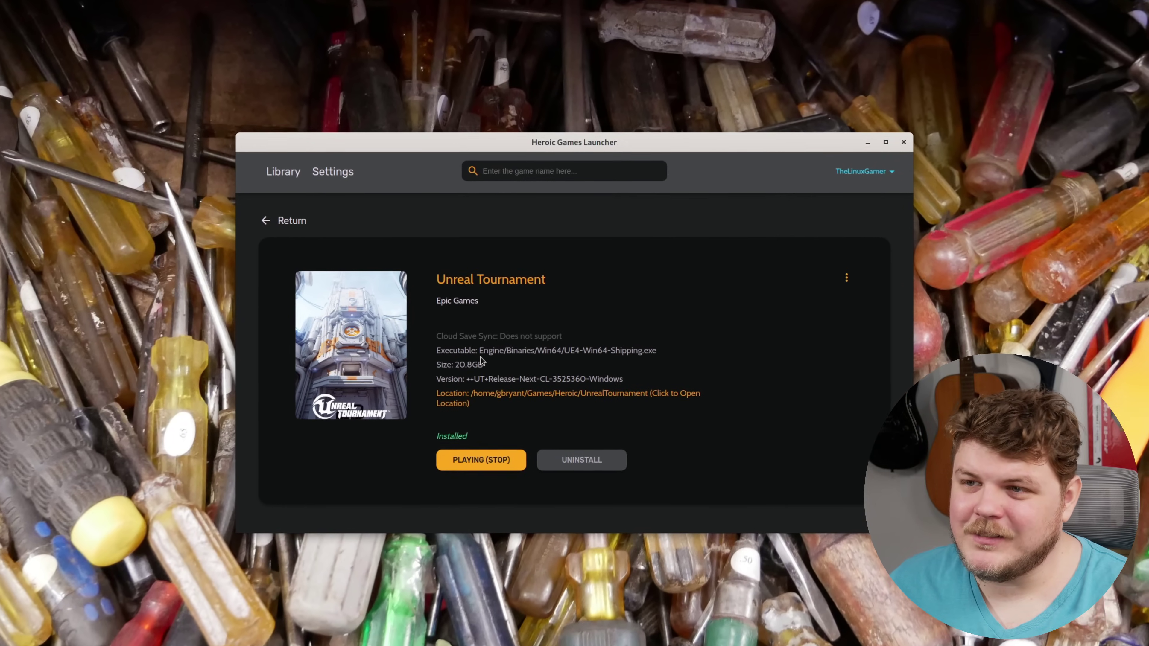
- Highlight the game's executable path text, then clear the selection
double_click(491, 350)
drag(536, 347, 660, 352)
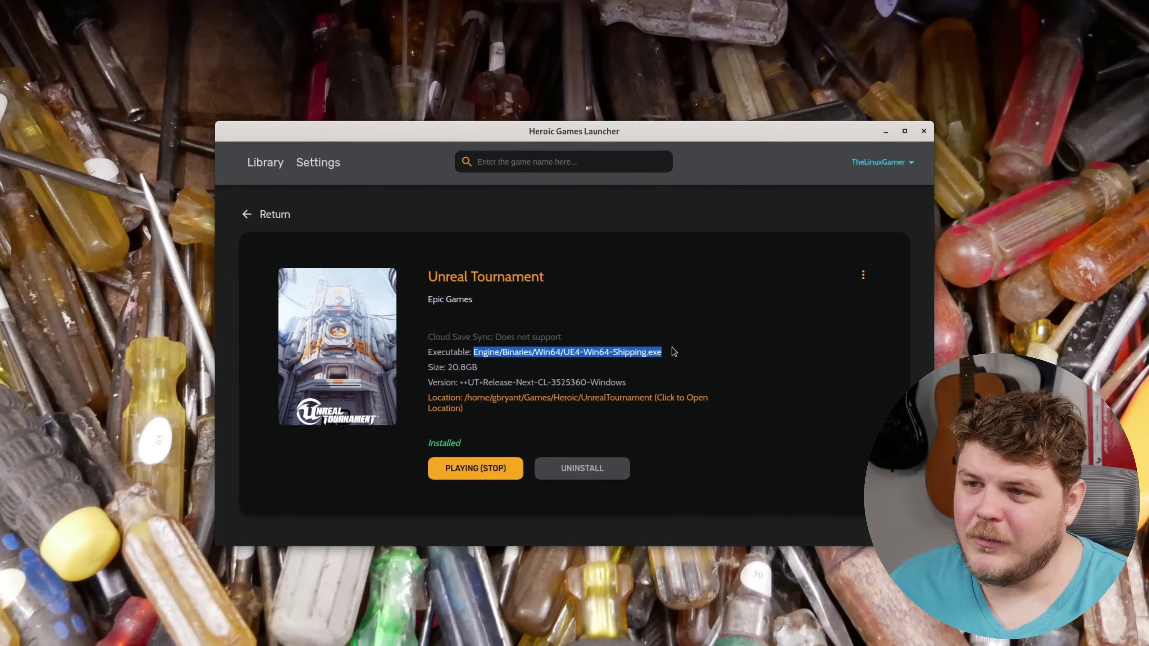
click(659, 352)
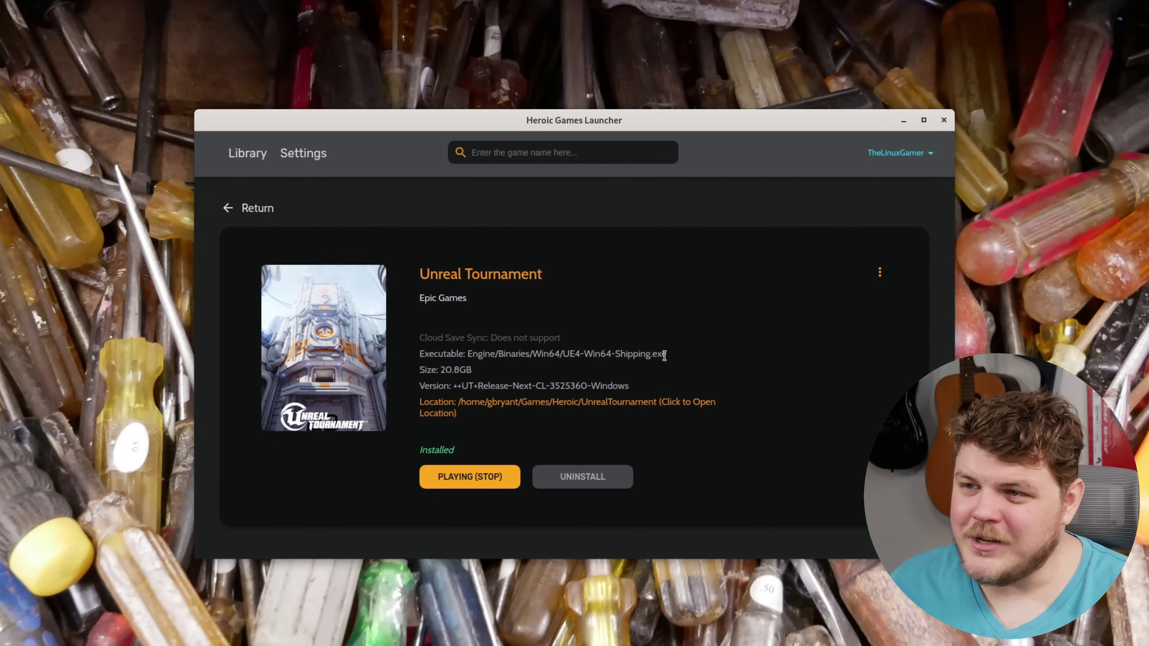
drag(662, 354, 469, 353)
click(486, 358)
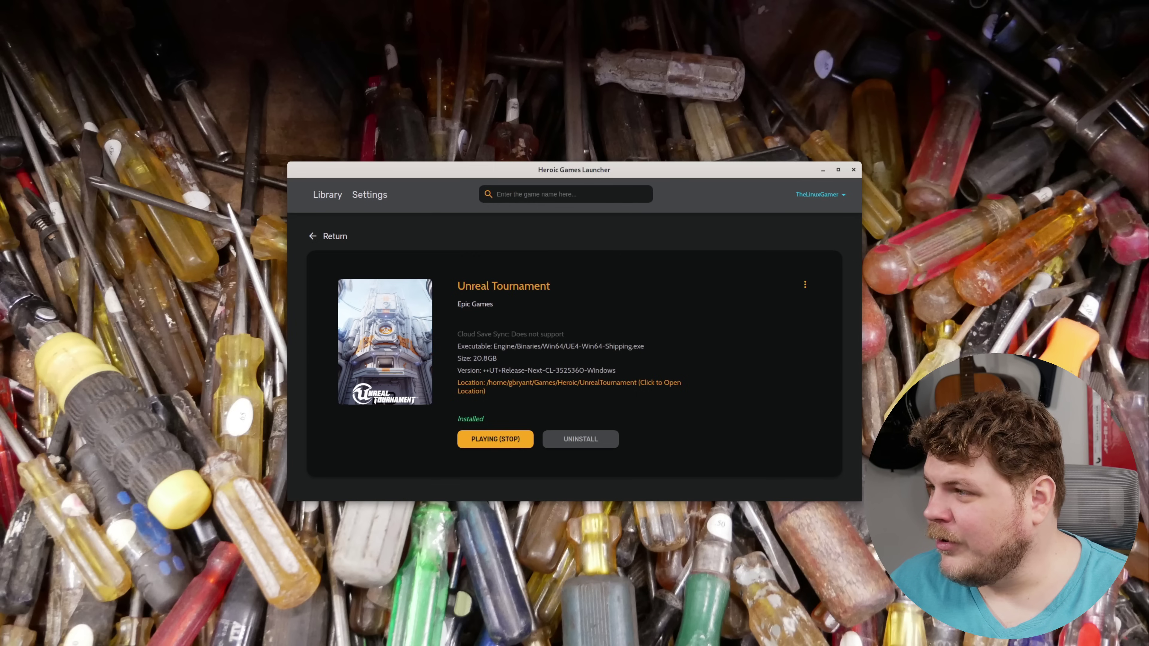
- Move the Wine configuration notice near the game title and open the game's extra-options menu
drag(540, 310, 586, 320)
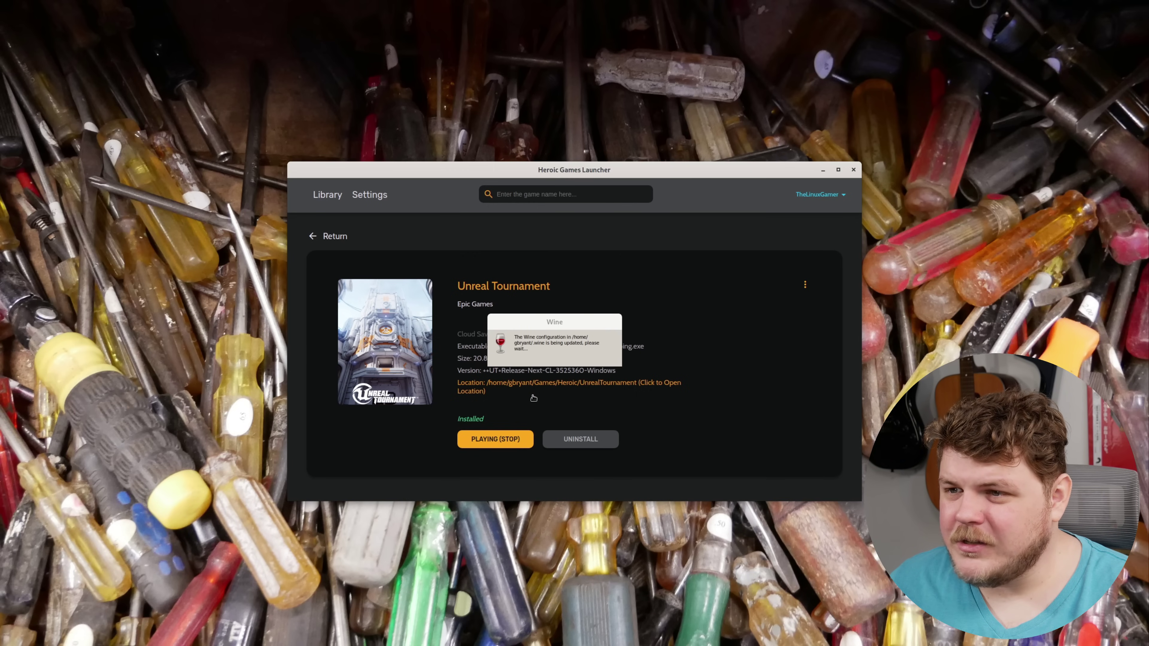
drag(541, 331, 590, 276)
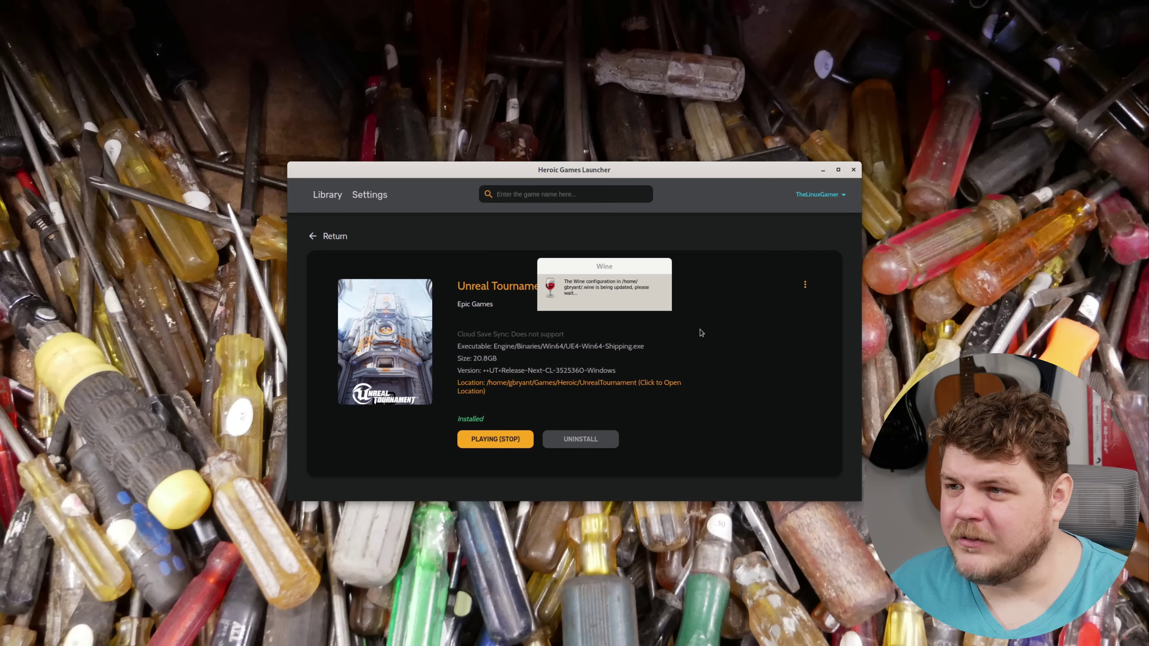
drag(596, 272, 588, 307)
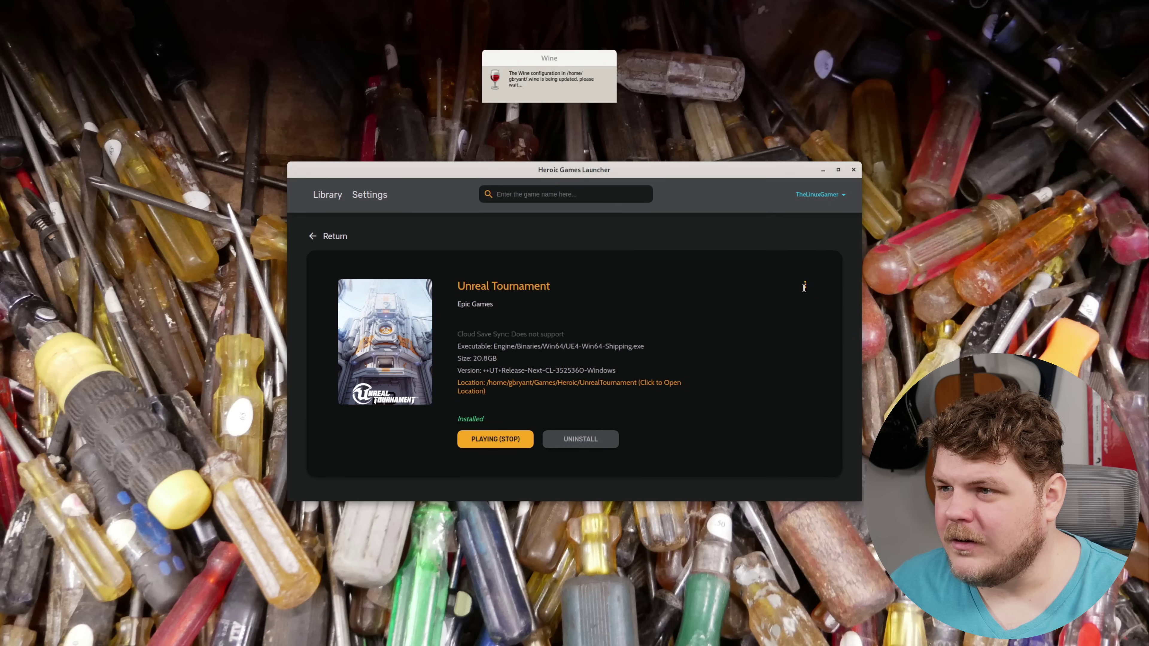
click(806, 283)
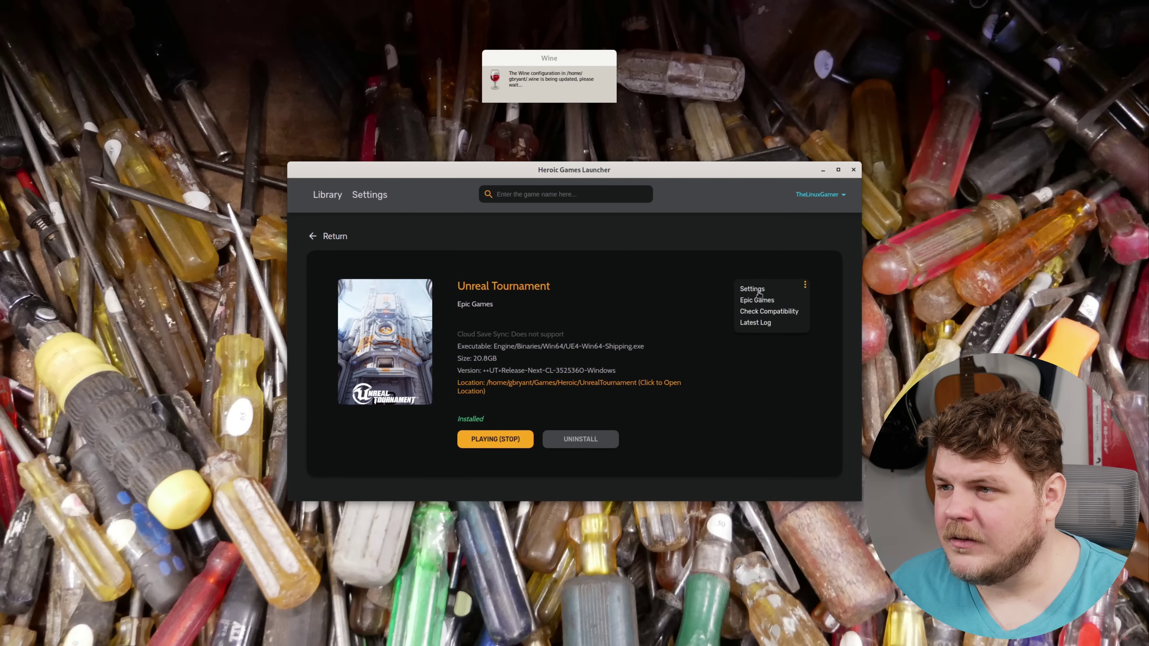
- Open Unreal Tournament's settings and check the available Wine versions without changing them
click(759, 291)
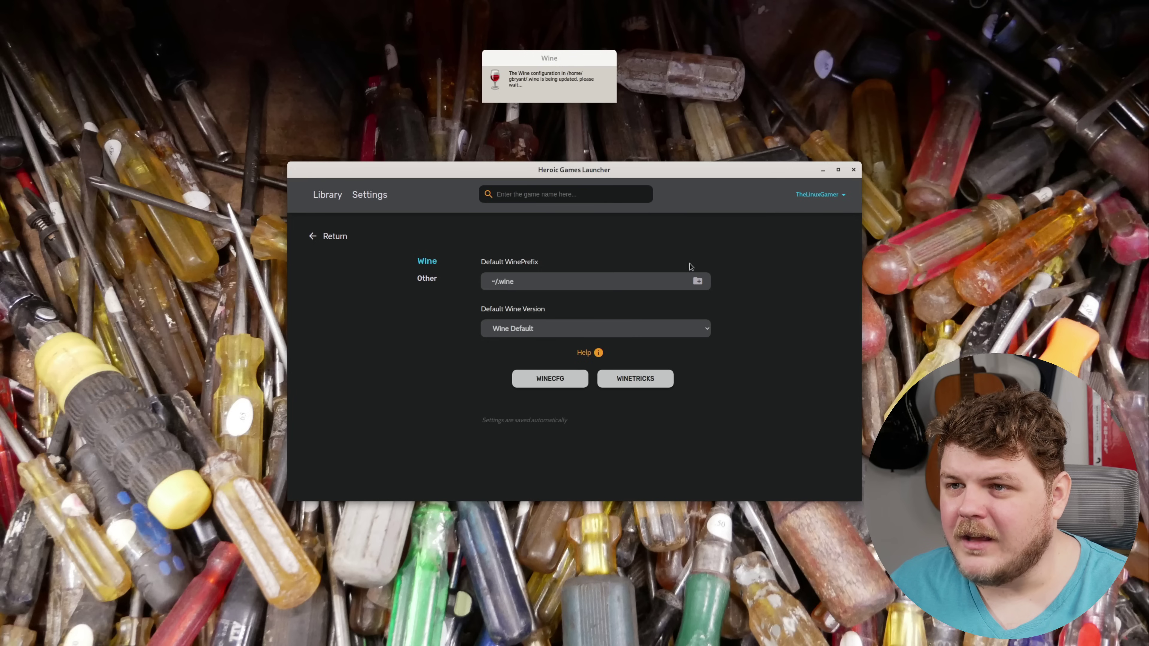
click(672, 325)
click(610, 304)
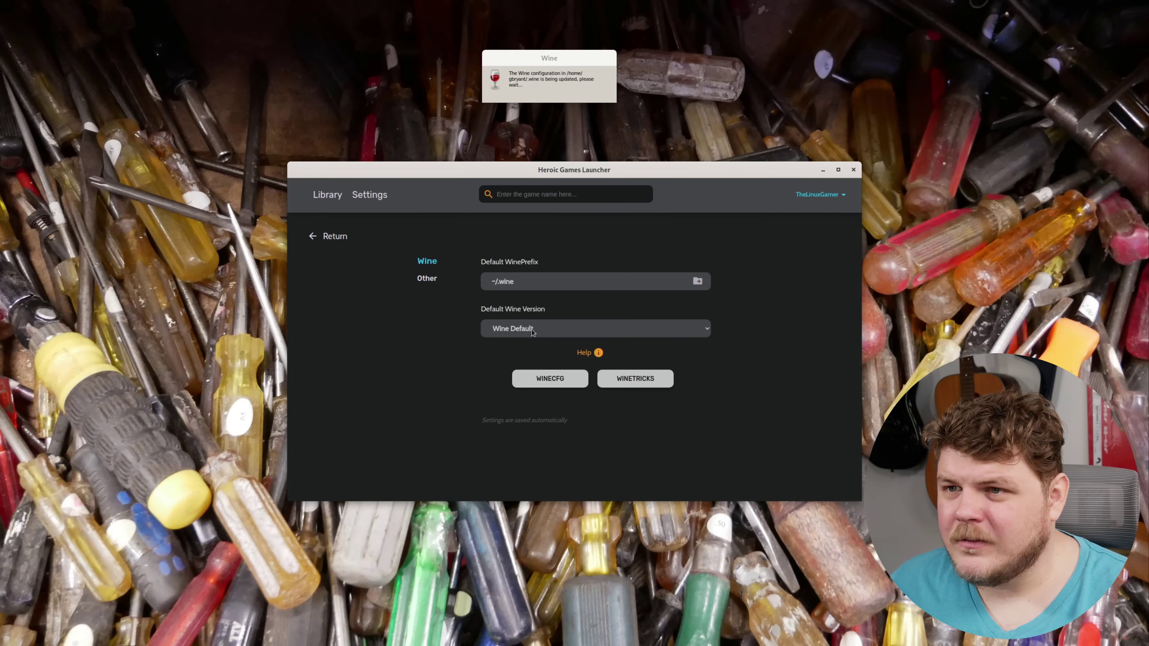
- Install Wine Mono from the Other section, then go back to the Wine version list
click(427, 279)
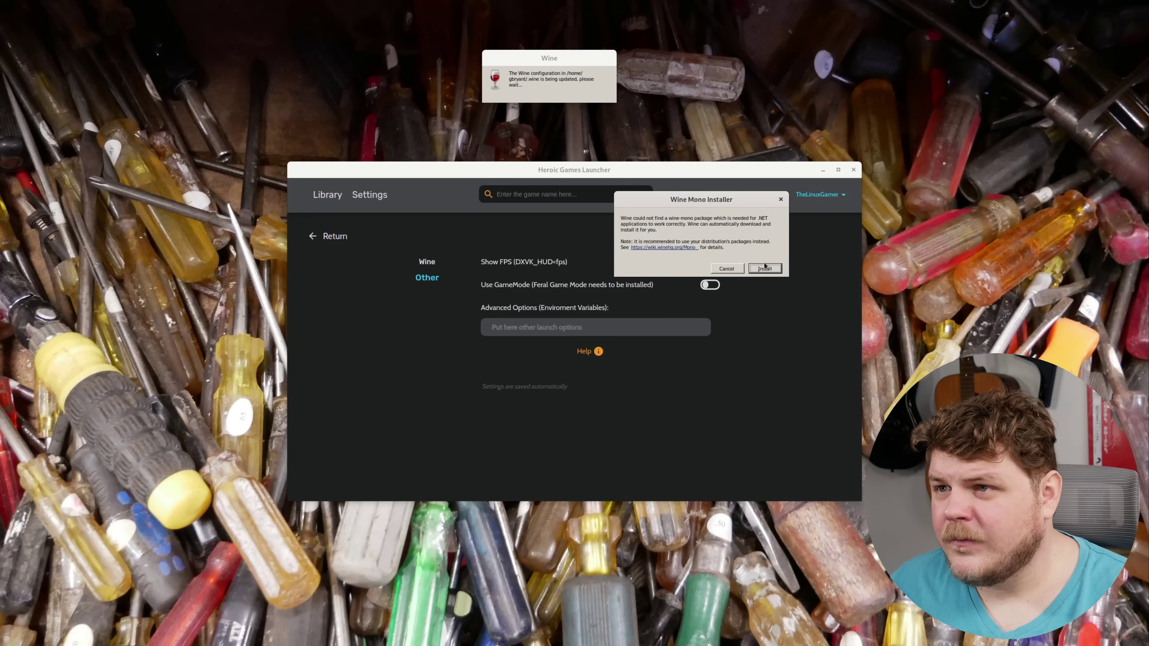
click(761, 268)
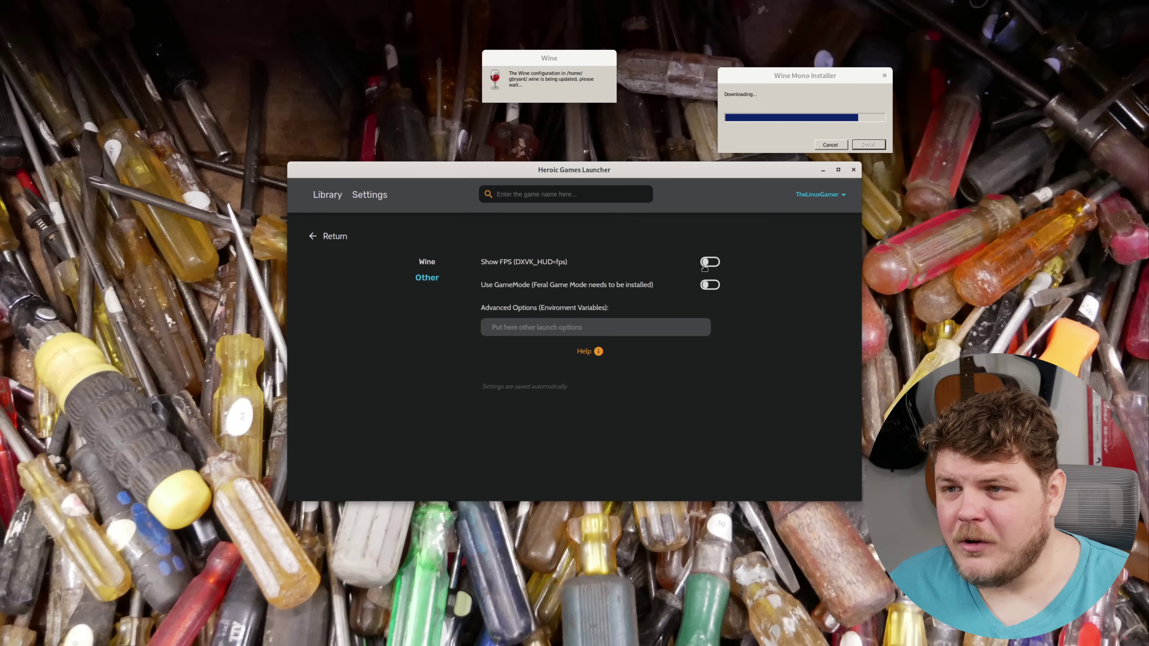
click(425, 263)
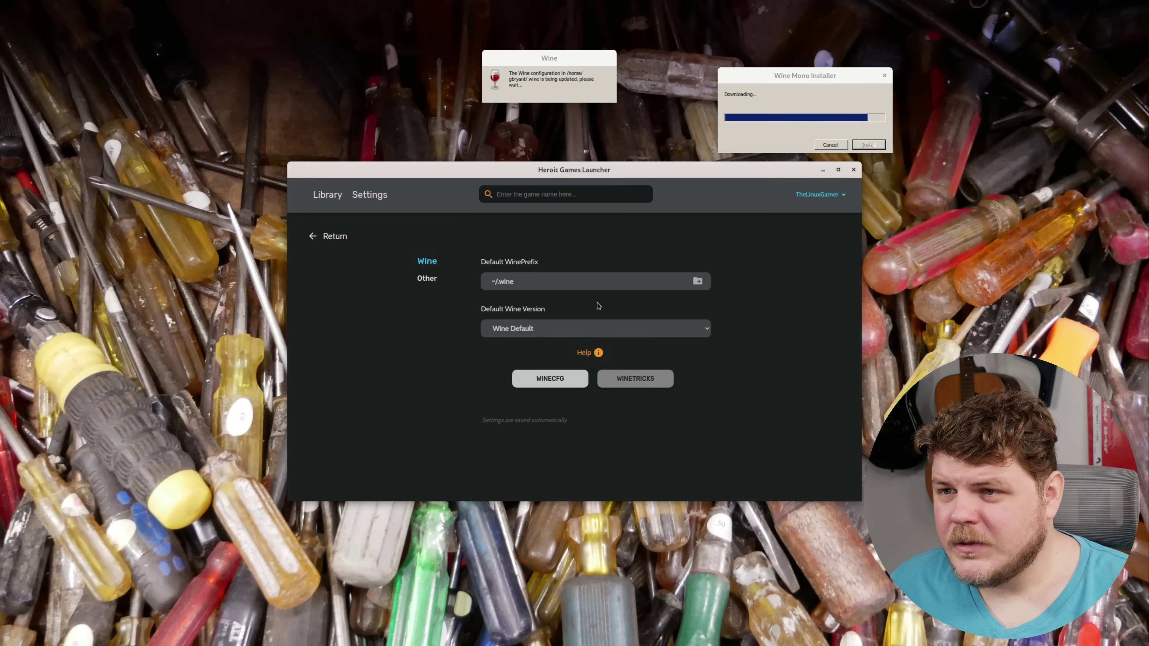
click(528, 280)
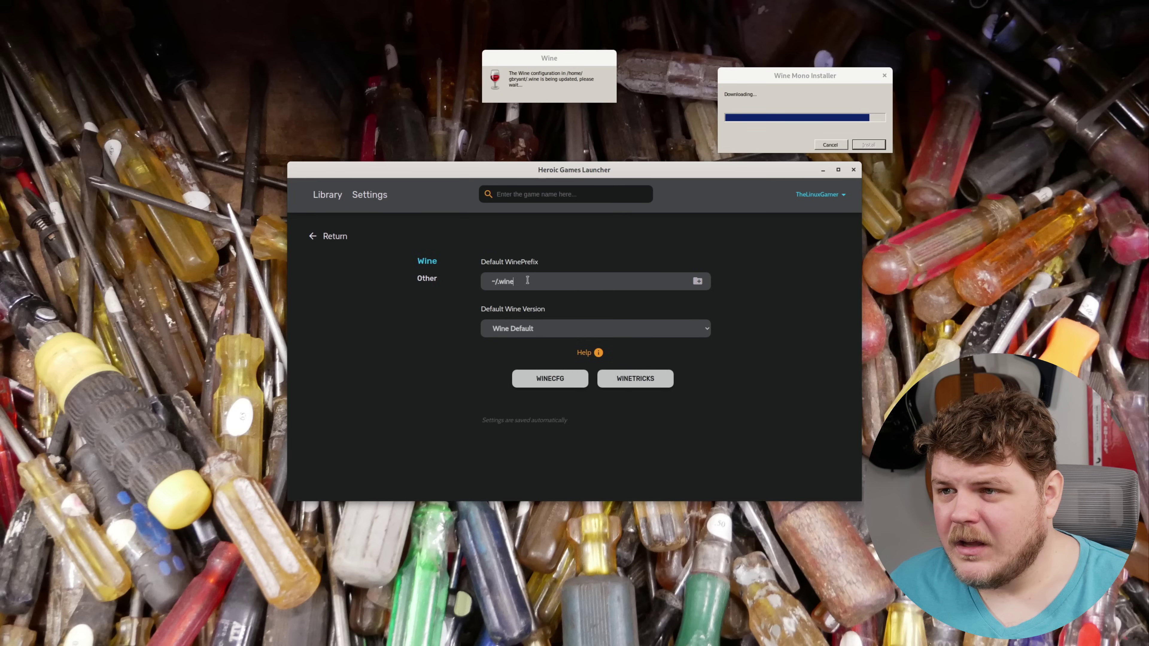
click(640, 331)
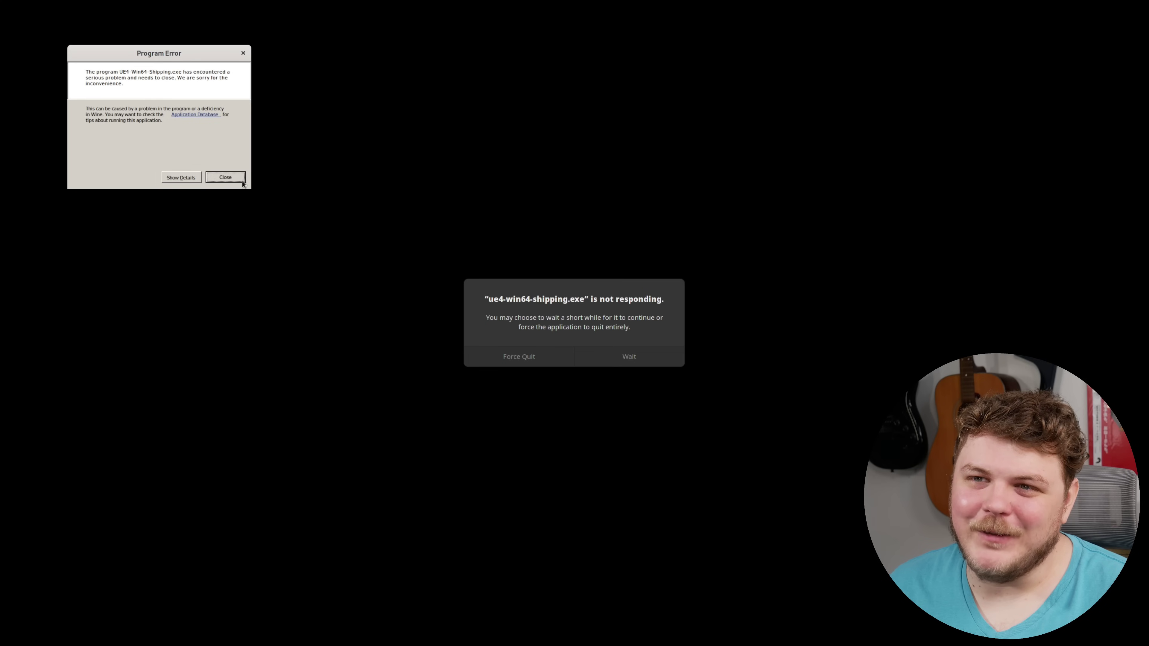
- Close the program error and set the game's Wine version to Steam - Proton 5.13
click(230, 180)
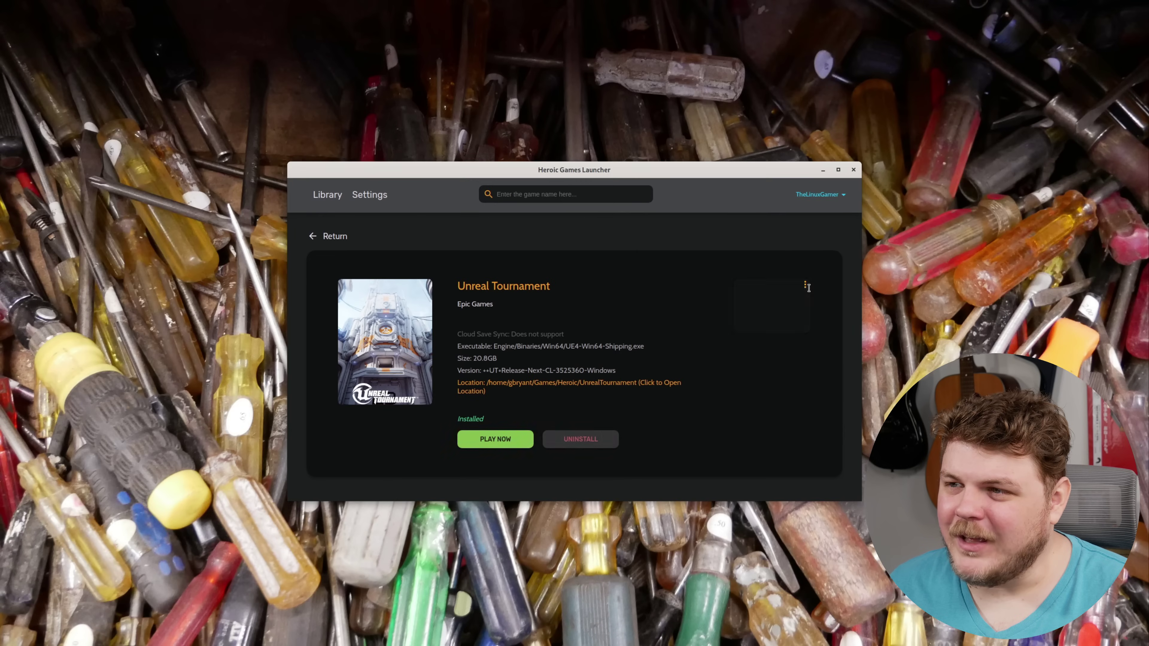
click(806, 287)
click(769, 292)
click(603, 328)
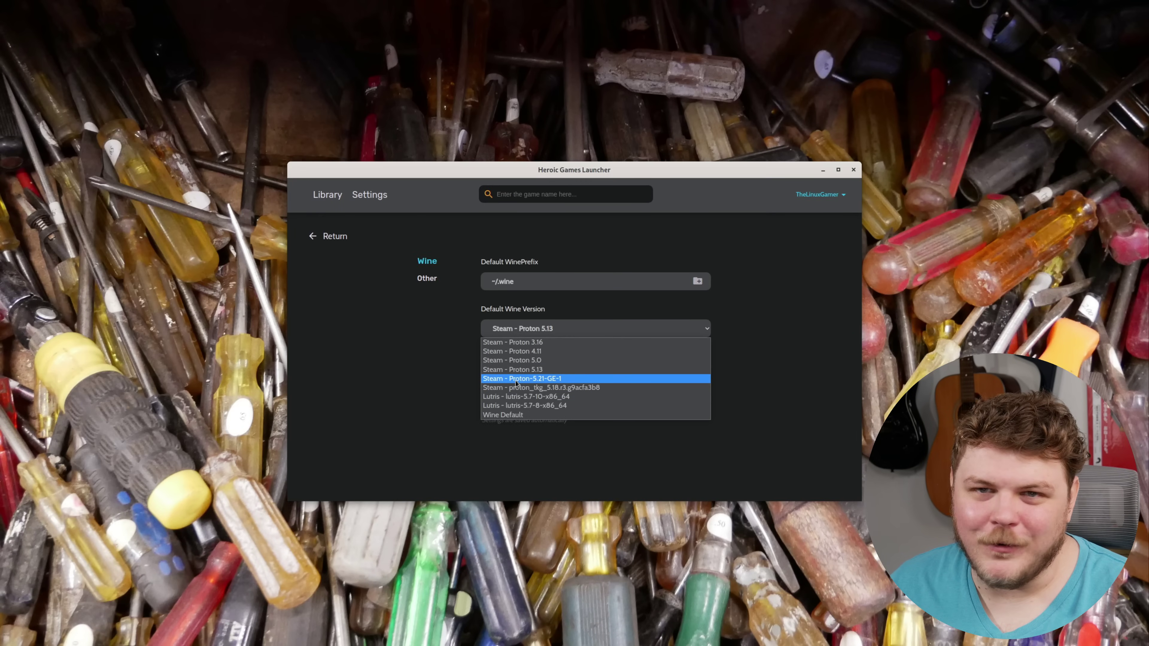
click(548, 372)
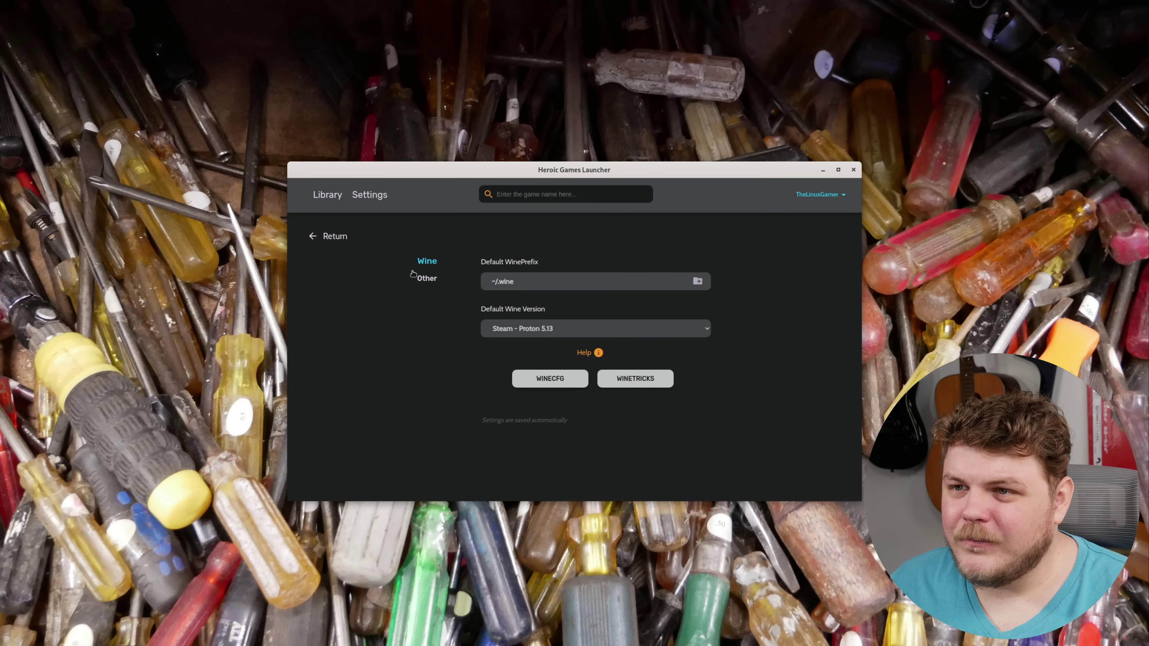
click(317, 237)
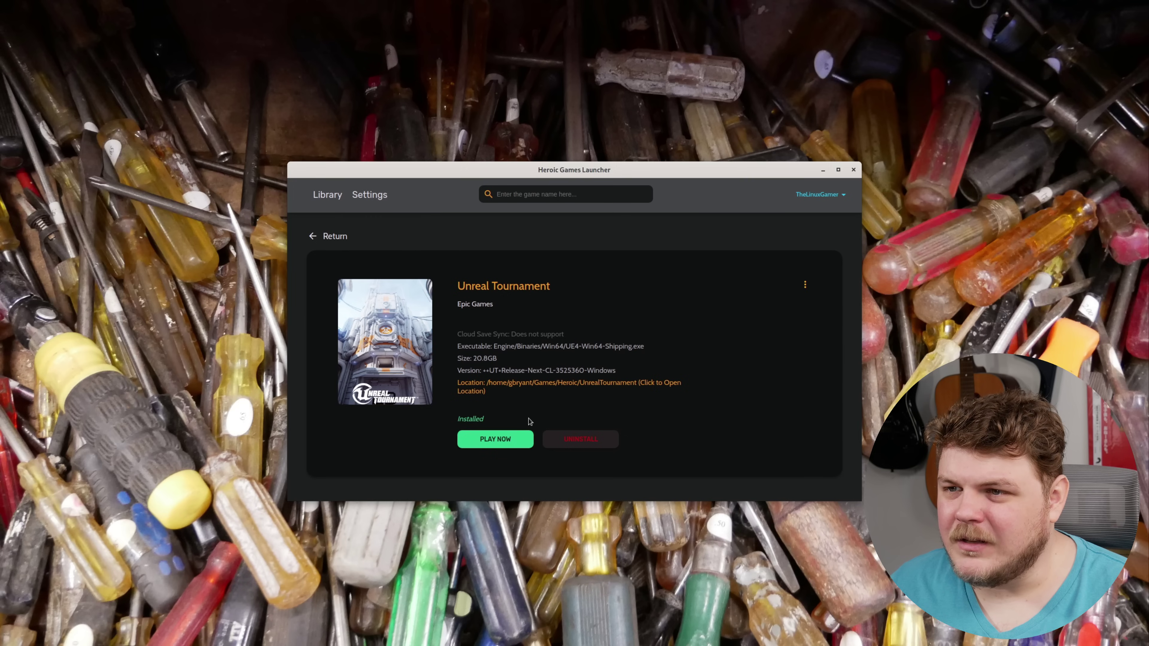
- Verify the game's Wine version, review the global Wine settings, and dismiss the uncaught exception error
mouse_move(806, 286)
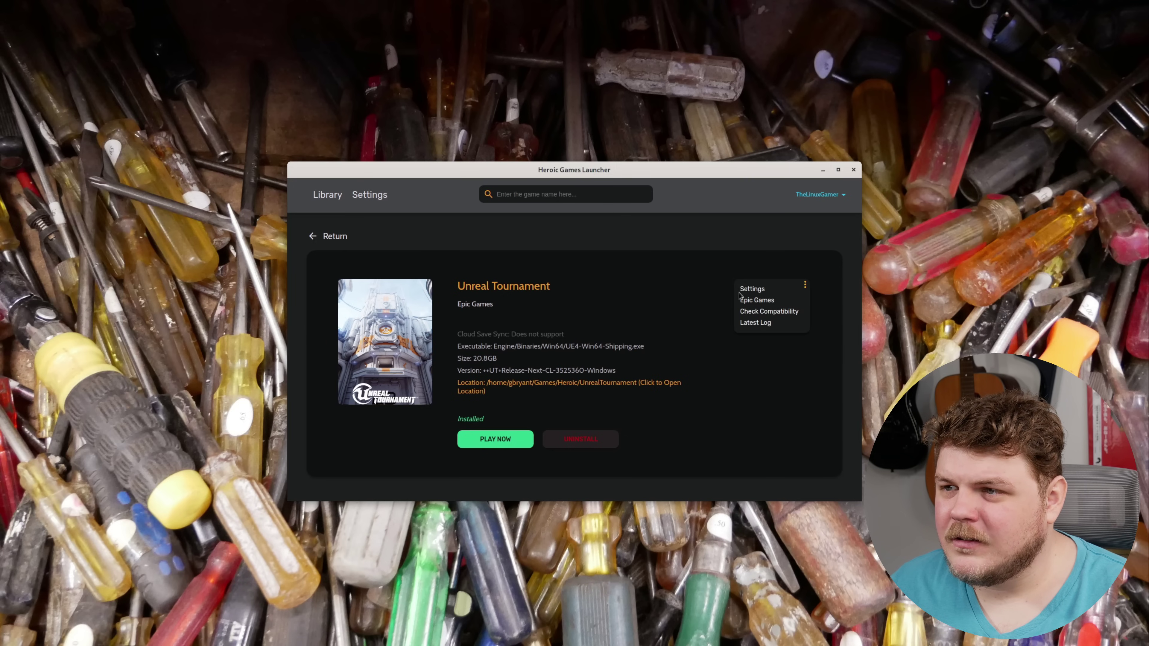
click(752, 289)
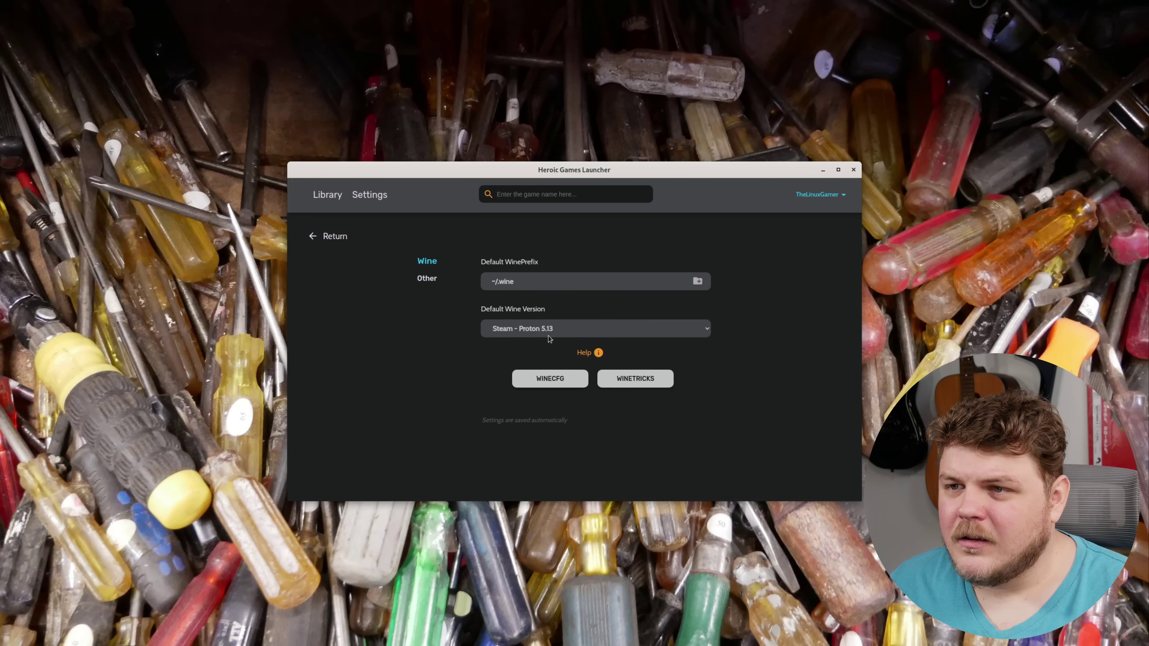
click(372, 196)
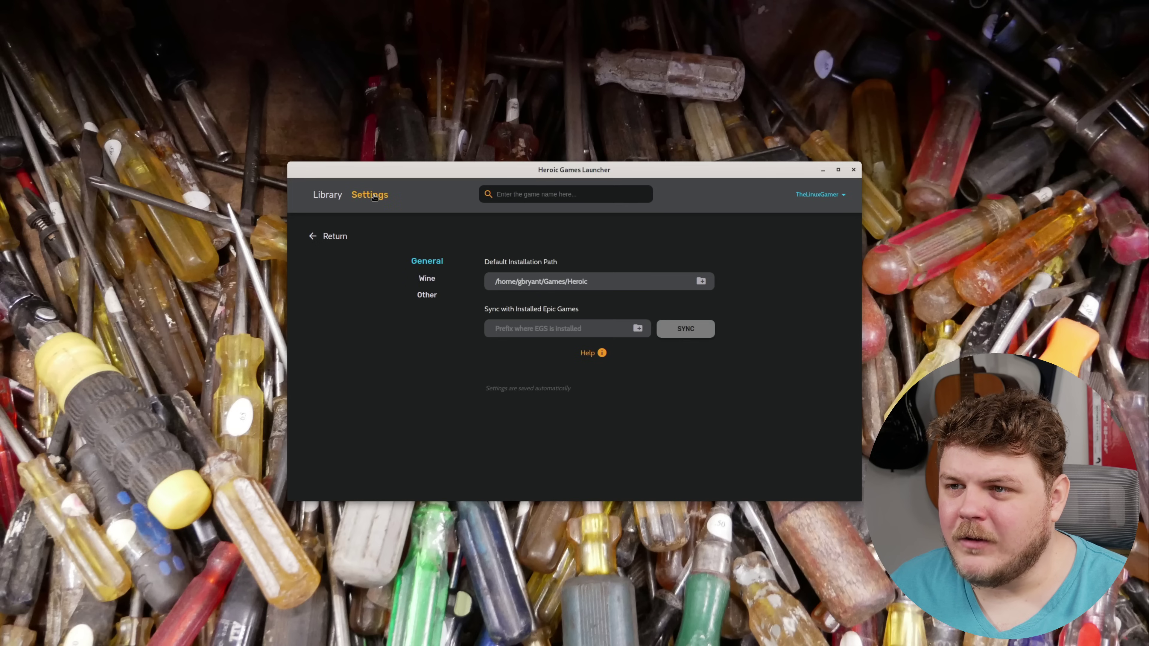
click(418, 280)
click(546, 390)
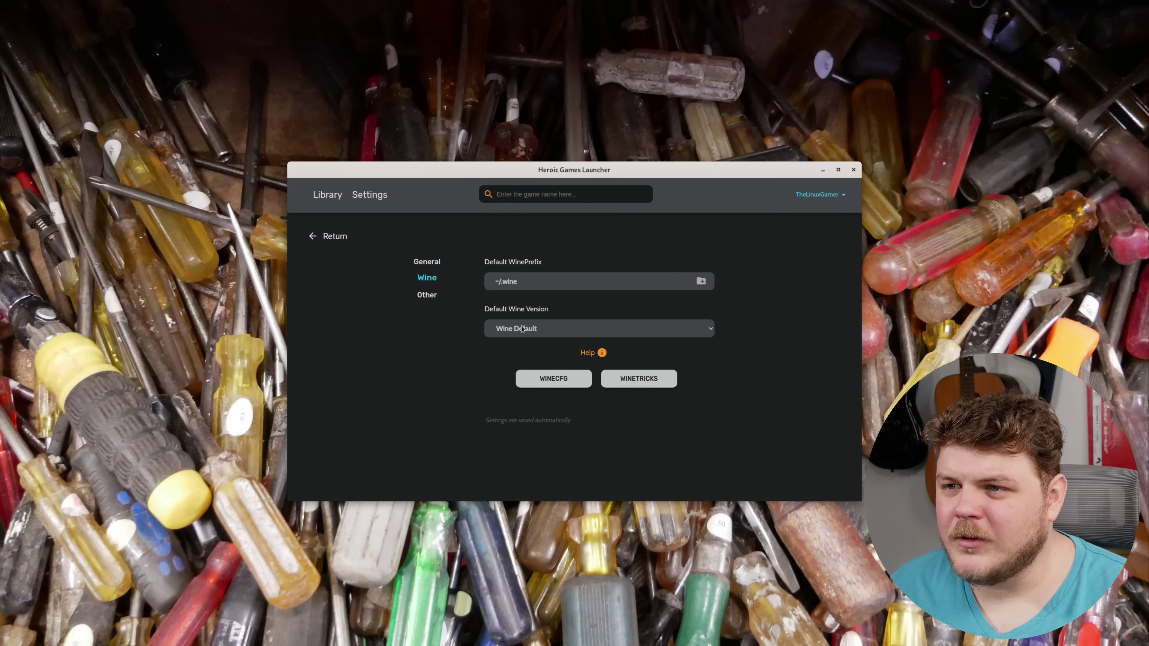
- Return to the library and launch Unreal Tournament again
click(337, 237)
click(448, 312)
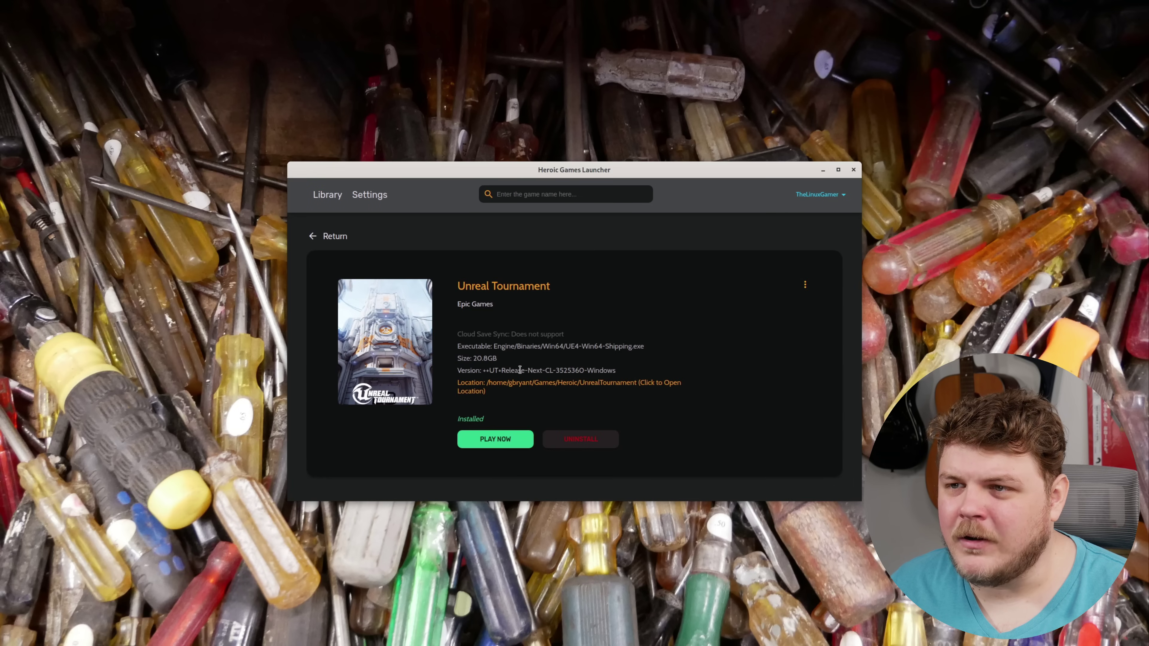
click(501, 447)
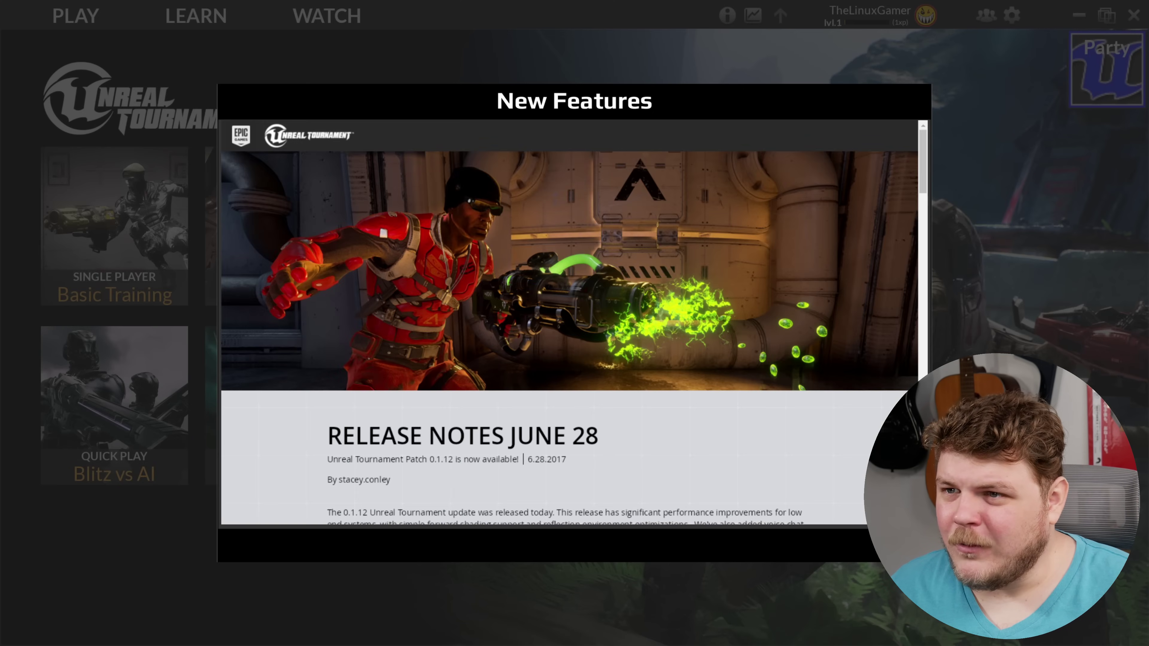
- Scroll through the June 28 New Features release notes and close them with Escape
scroll(723, 454, down, 3)
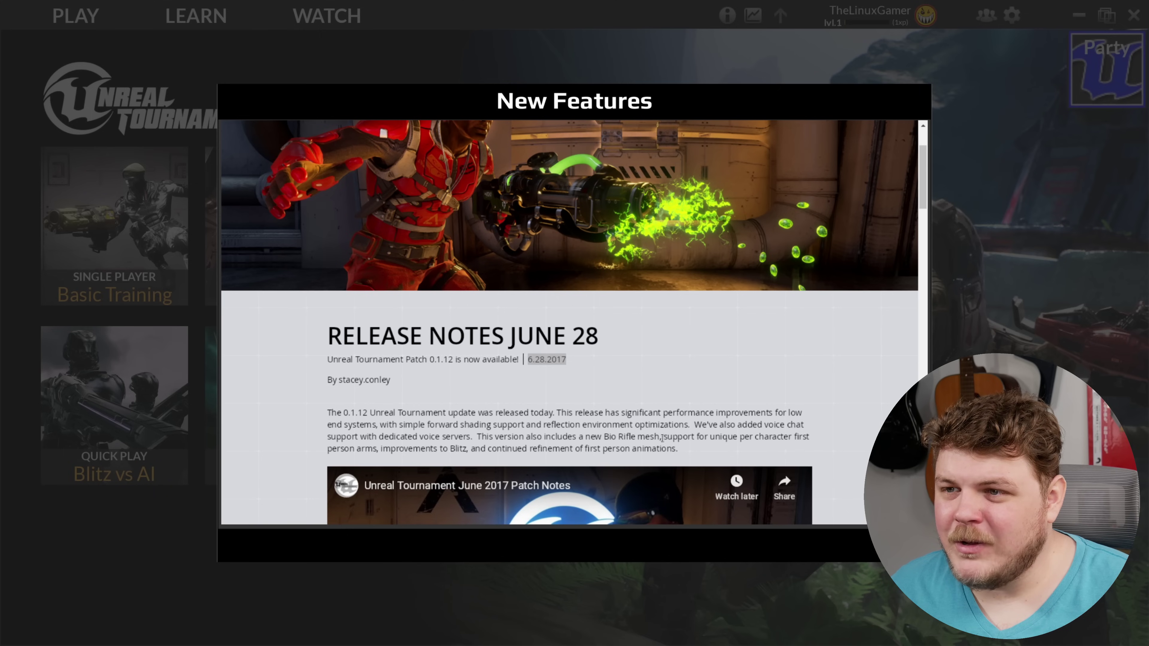
key(Escape)
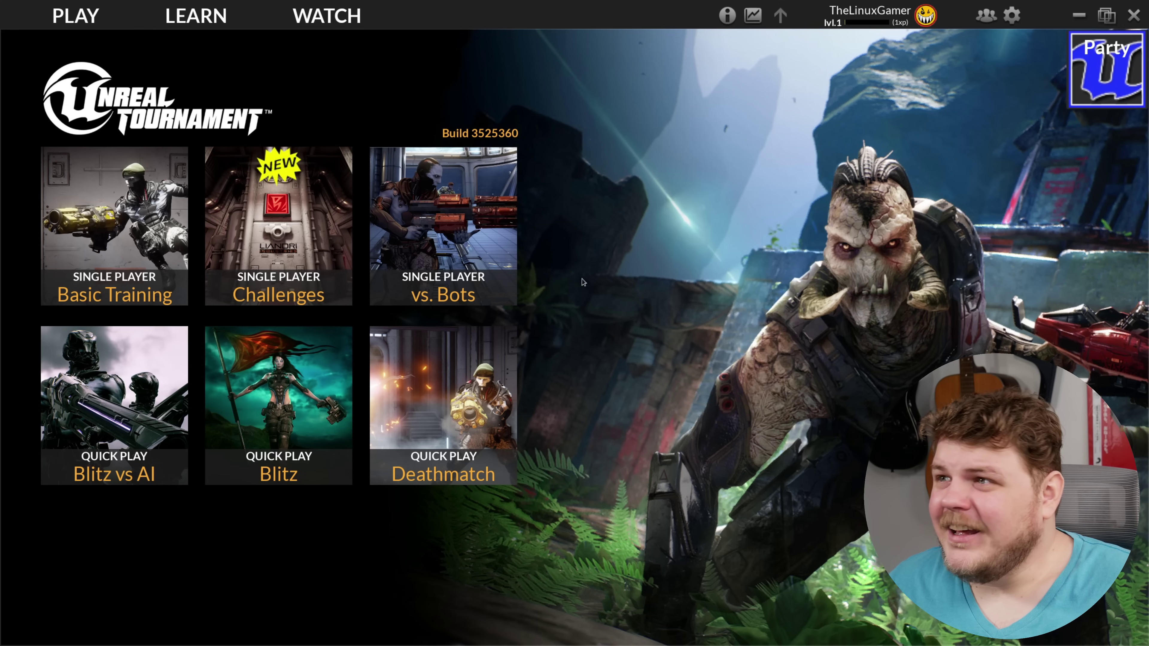
- Set Texture Detail, View Distance and Lighting and Shadow to Epic in the graphics settings
click(1011, 15)
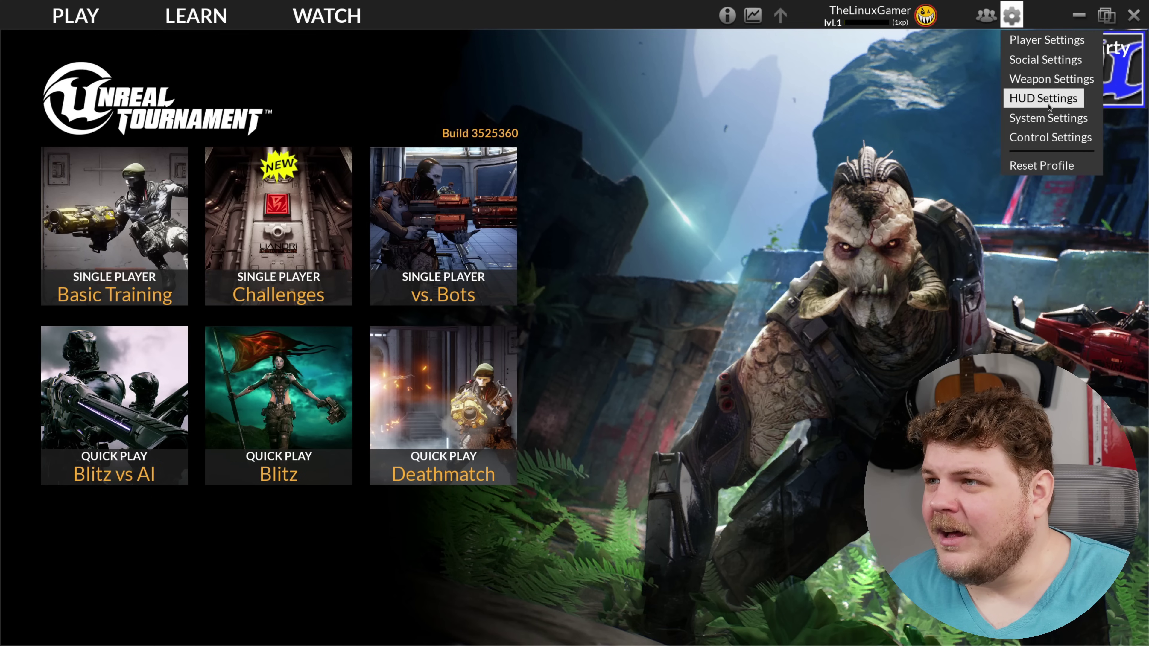
click(1049, 118)
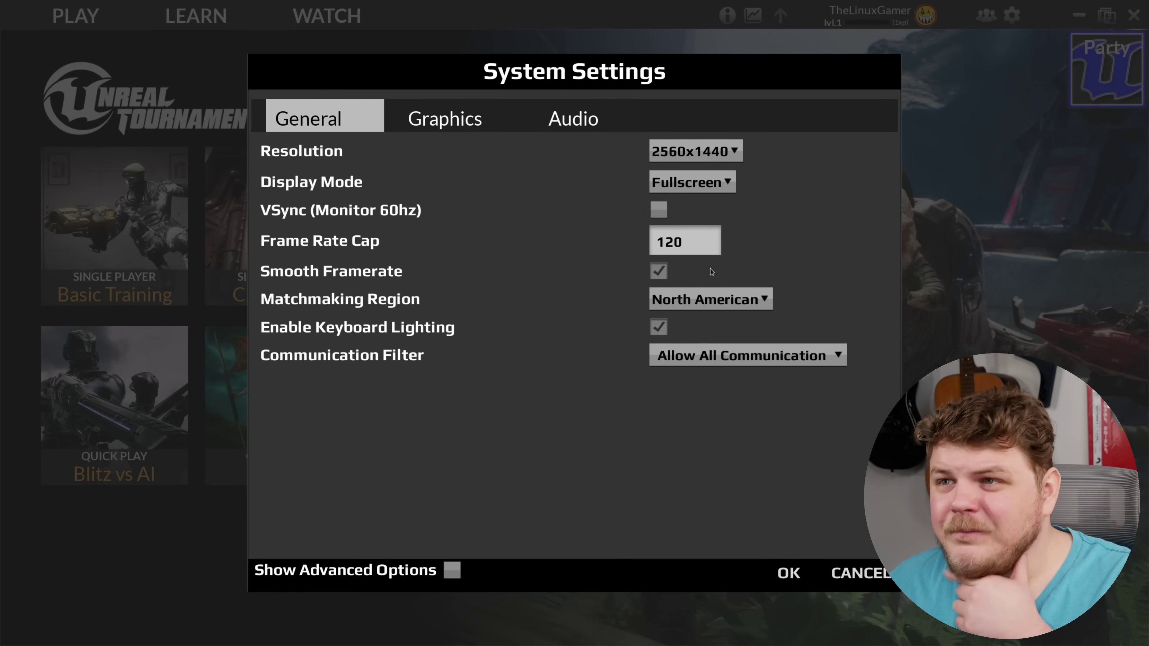
click(453, 128)
click(676, 185)
click(674, 270)
click(680, 225)
click(674, 308)
click(679, 262)
click(677, 345)
click(681, 302)
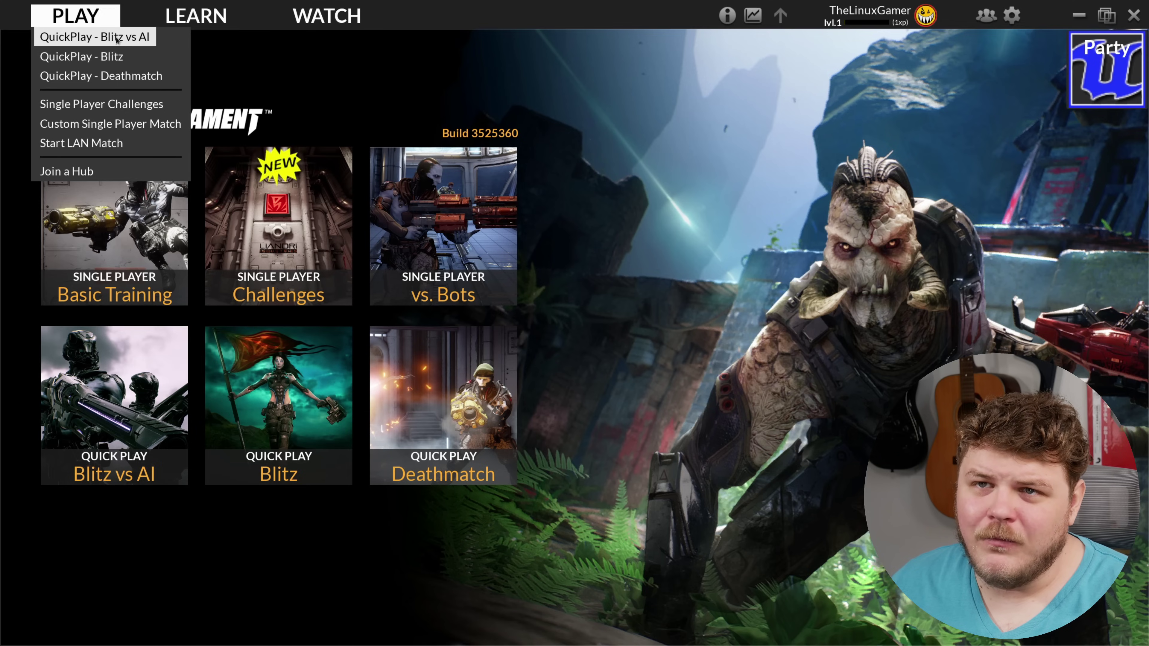
- Start QuickPlay - Blitz vs AI on NORMAL difficulty
click(120, 40)
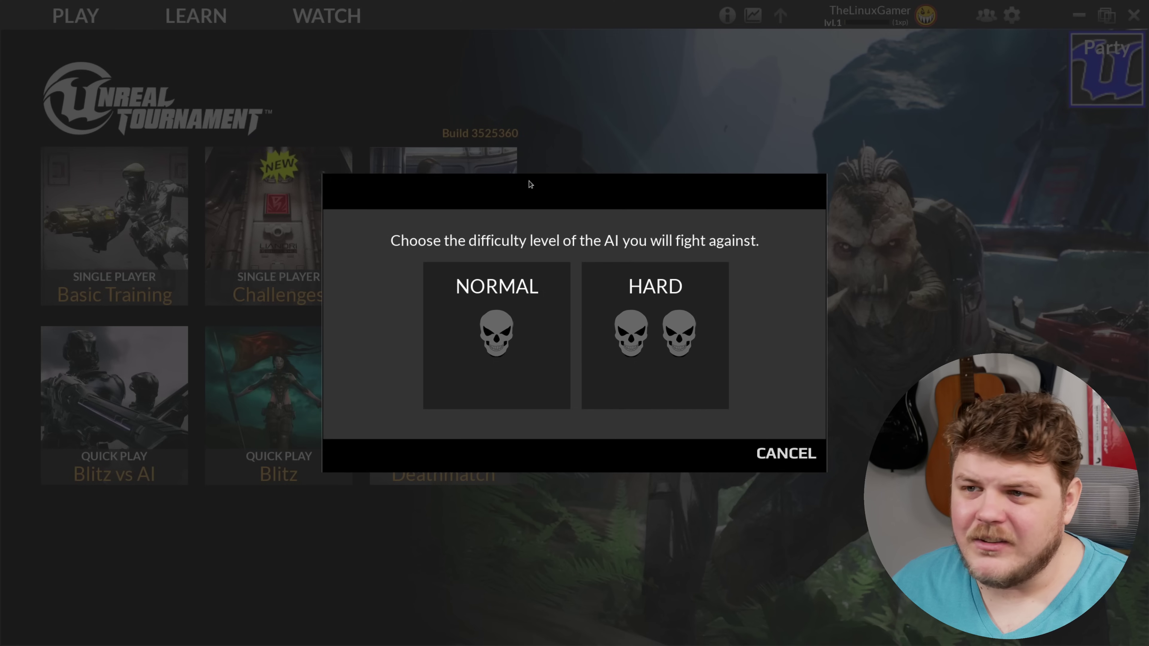
click(476, 349)
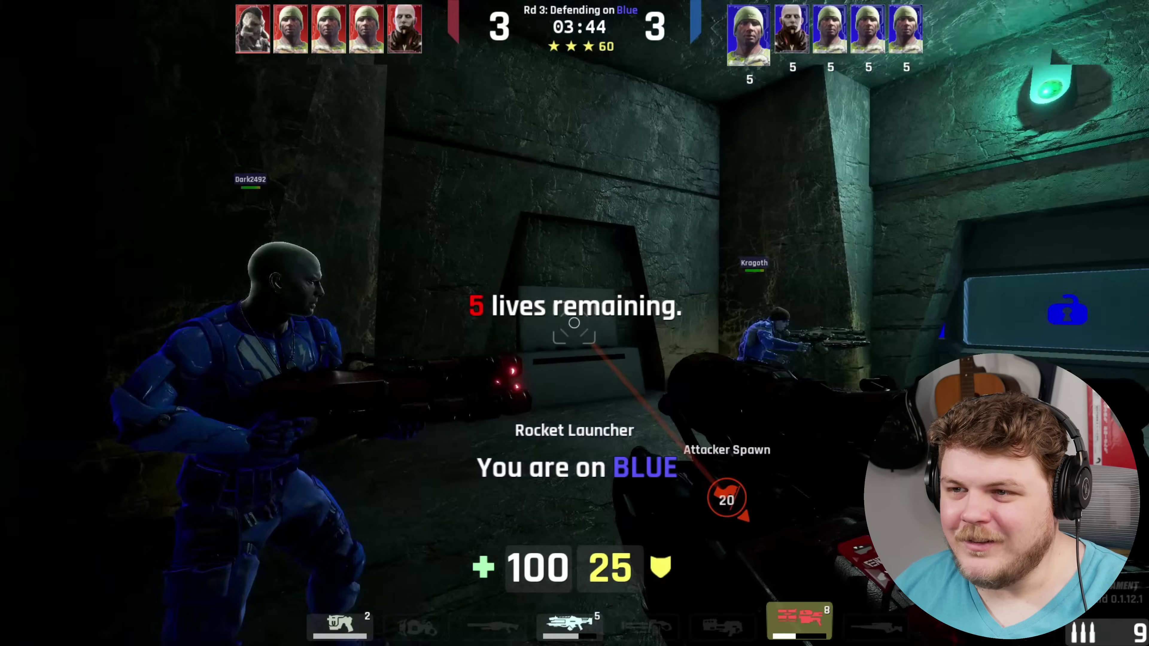
- Run forward with W through the canyon toward the Attacker Spawn
key(w)
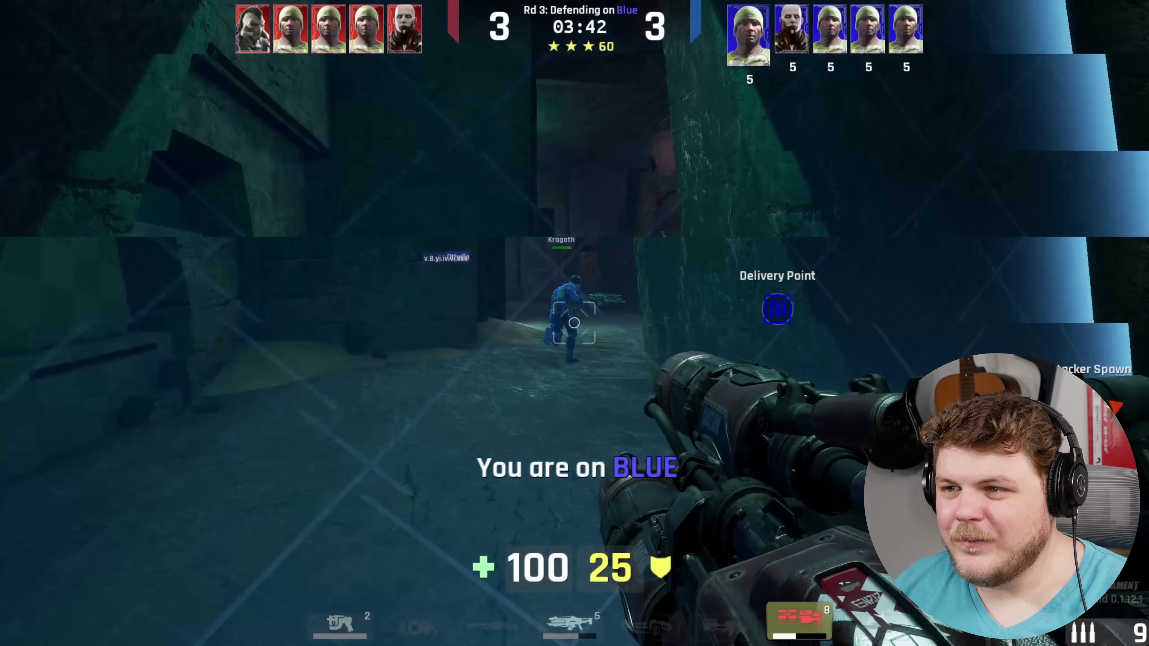
key(w)
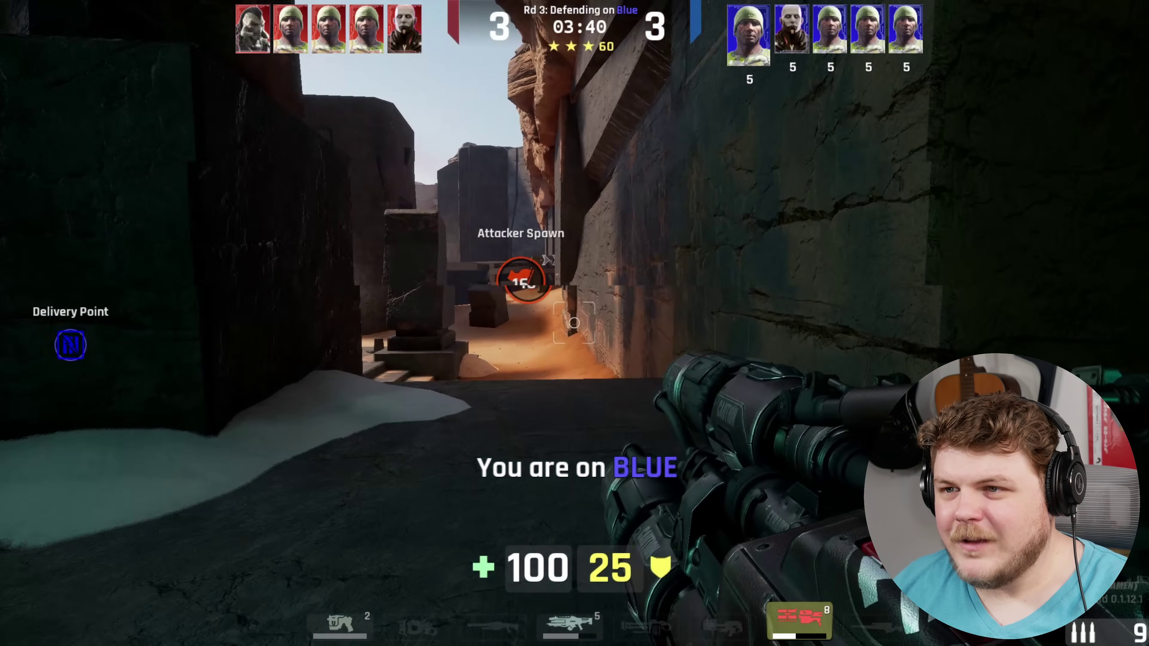
key(w)
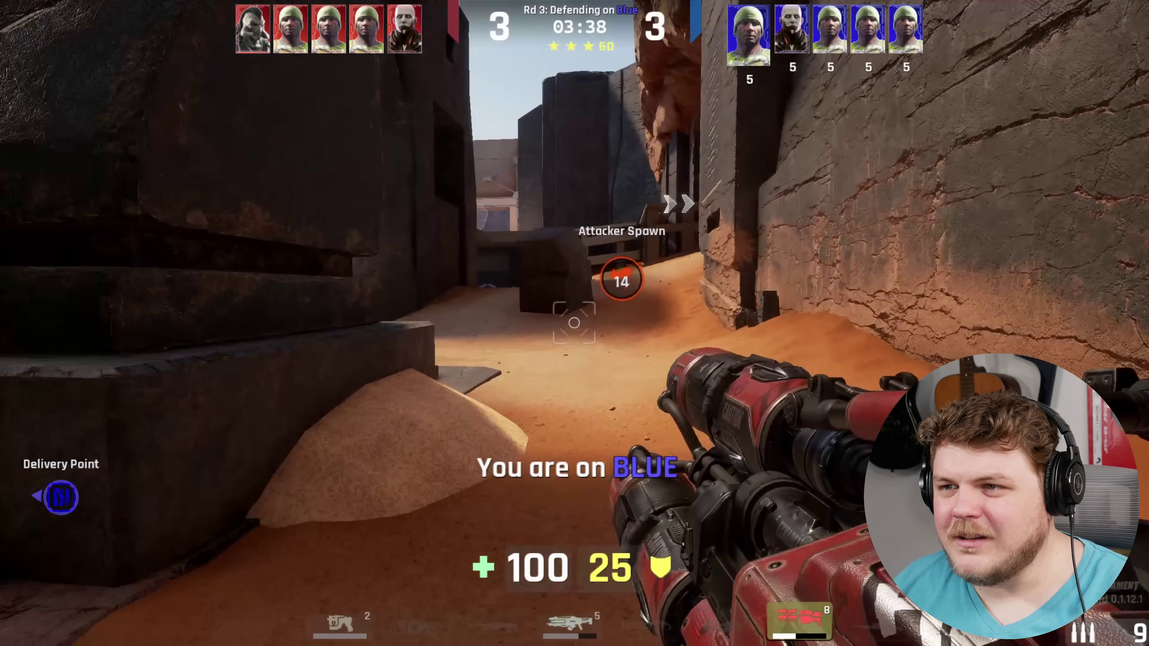